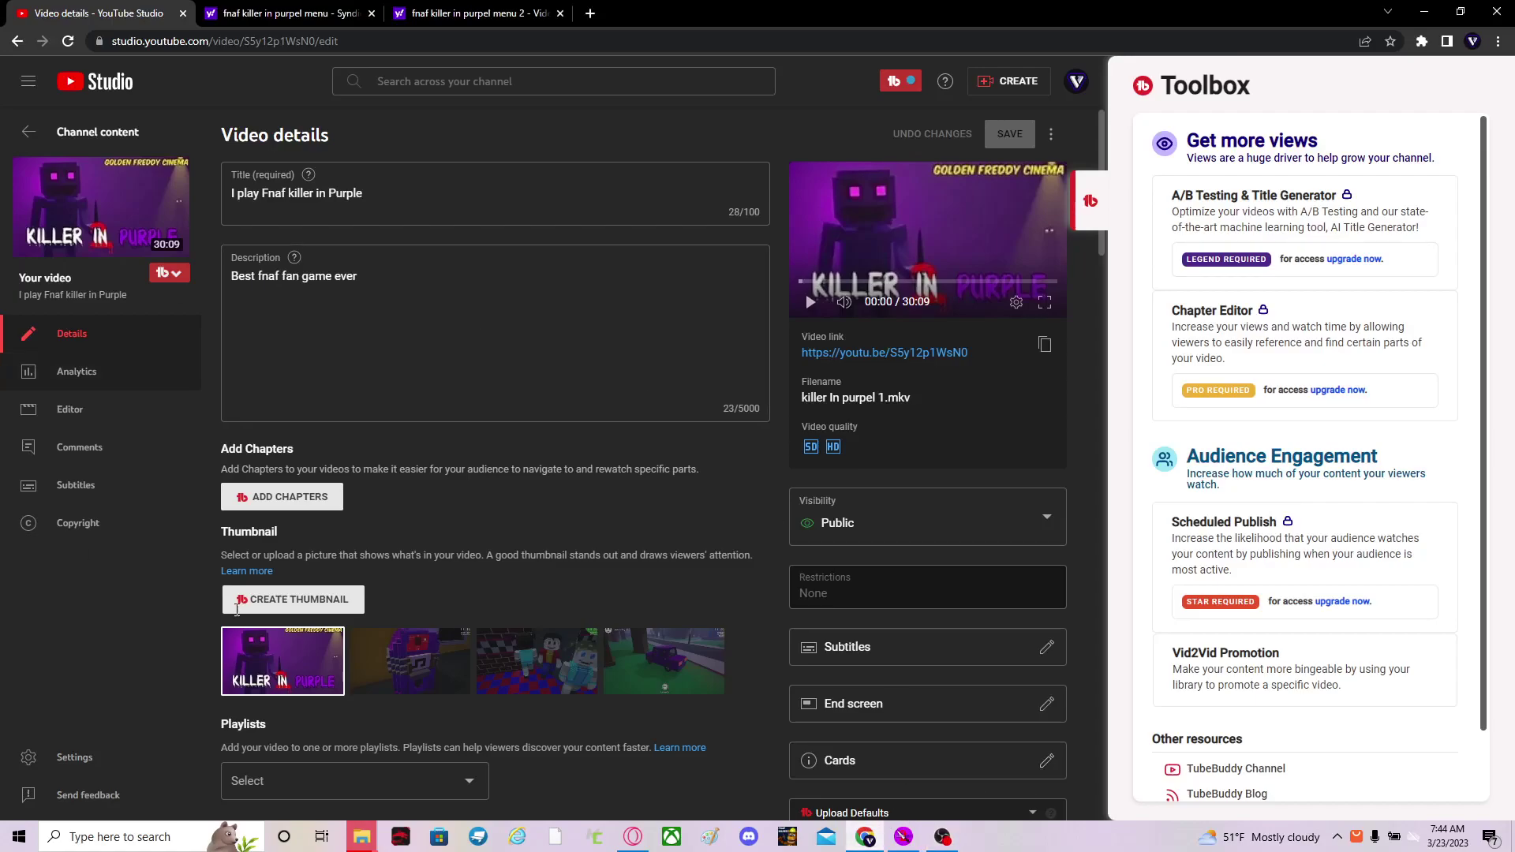
# Step: Open the 'I play Fnaf killer in Purple' video's comments and its response-status filter options
pyautogui.click(26, 448)
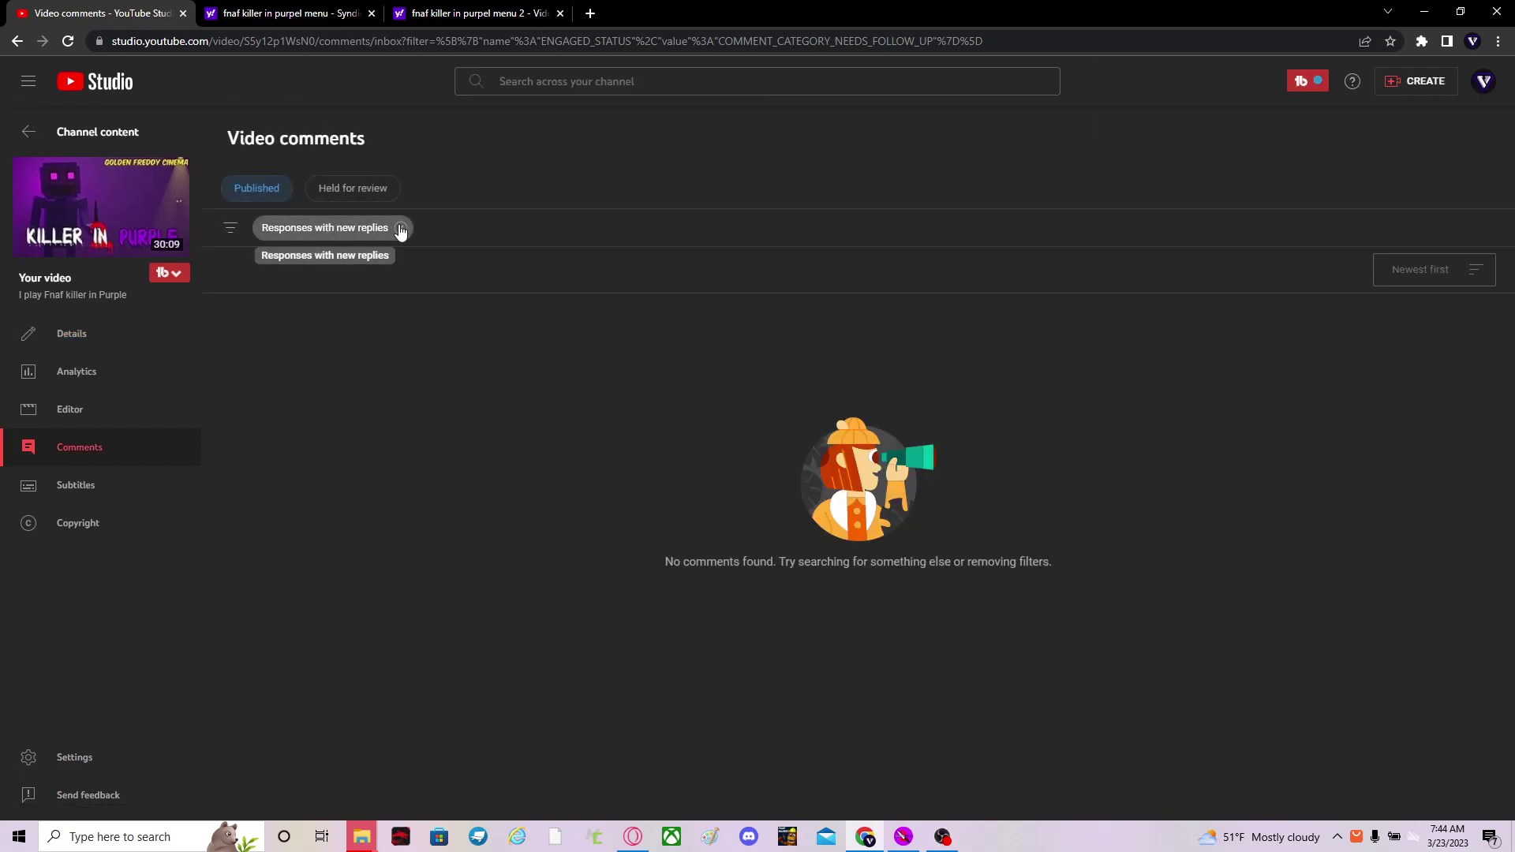
pyautogui.click(309, 233)
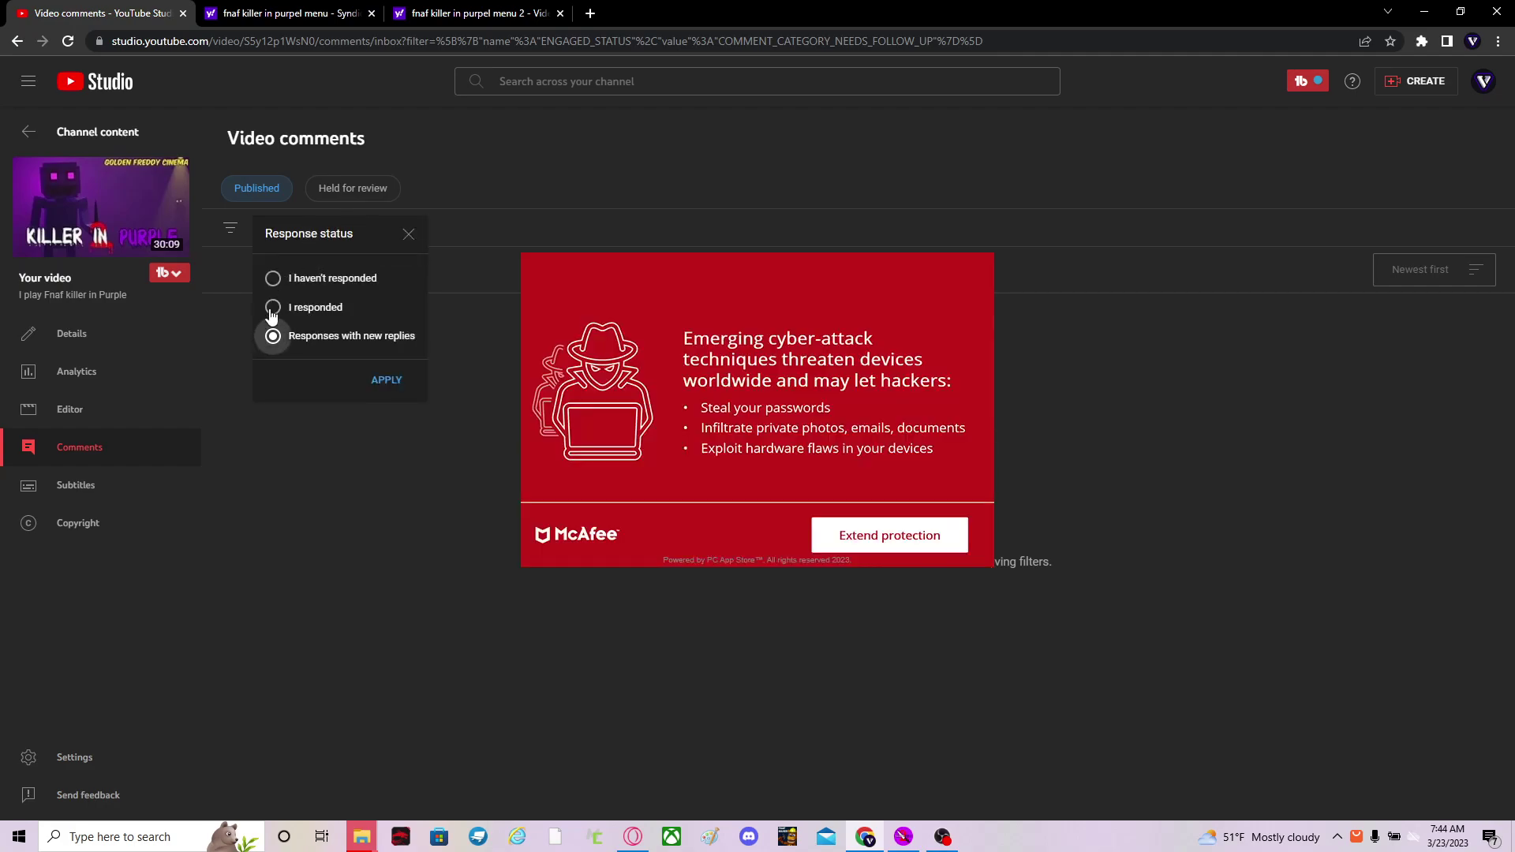
pyautogui.click(272, 310)
# Step: Dismiss the McAfee store and antivirus popups, then choose 'I haven't responded' in the filter
pyautogui.click(873, 544)
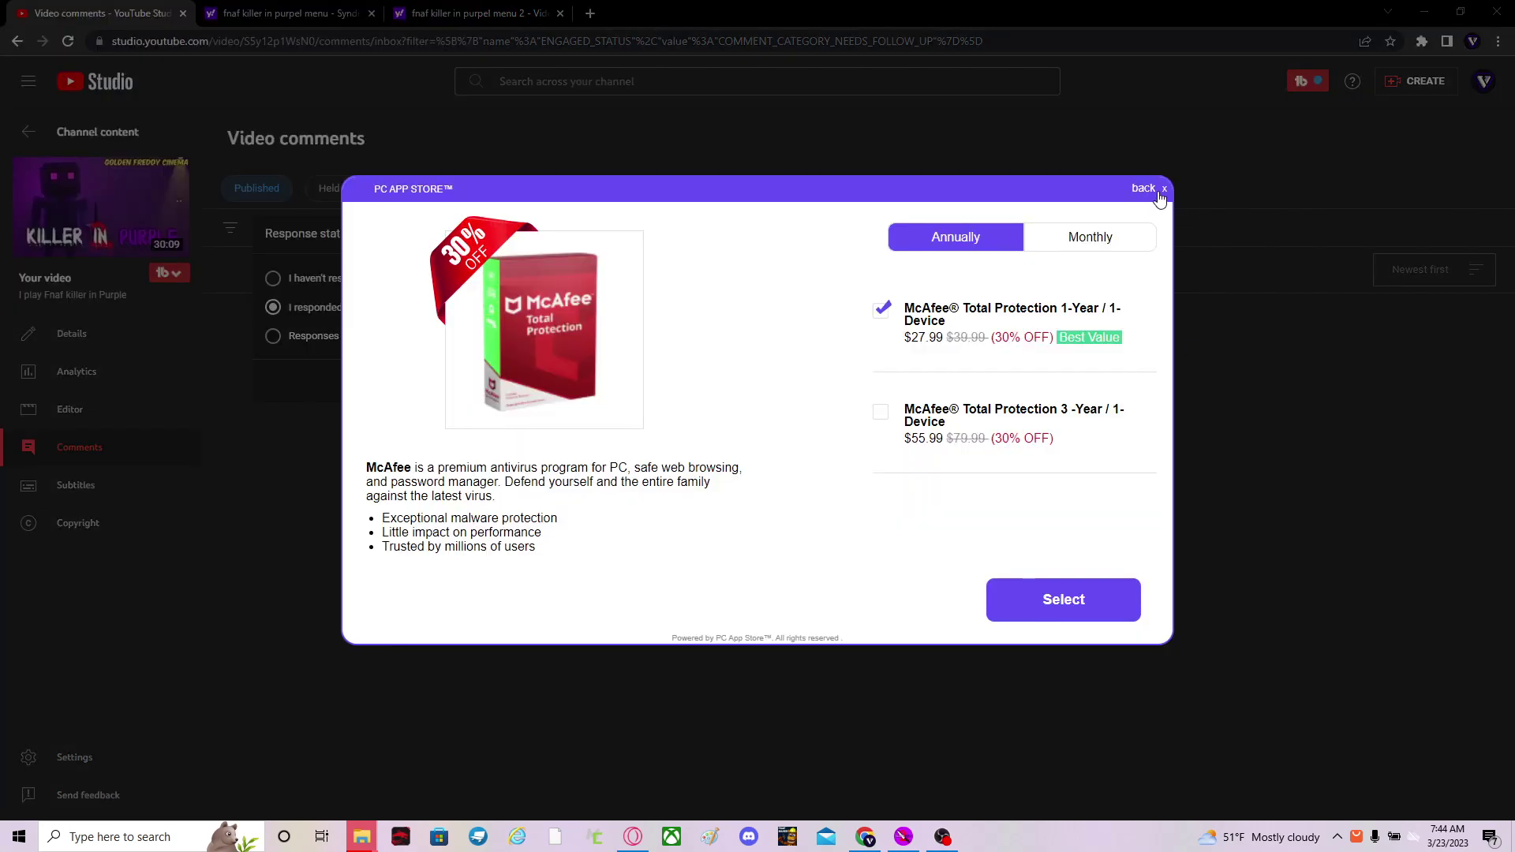
pyautogui.click(1162, 191)
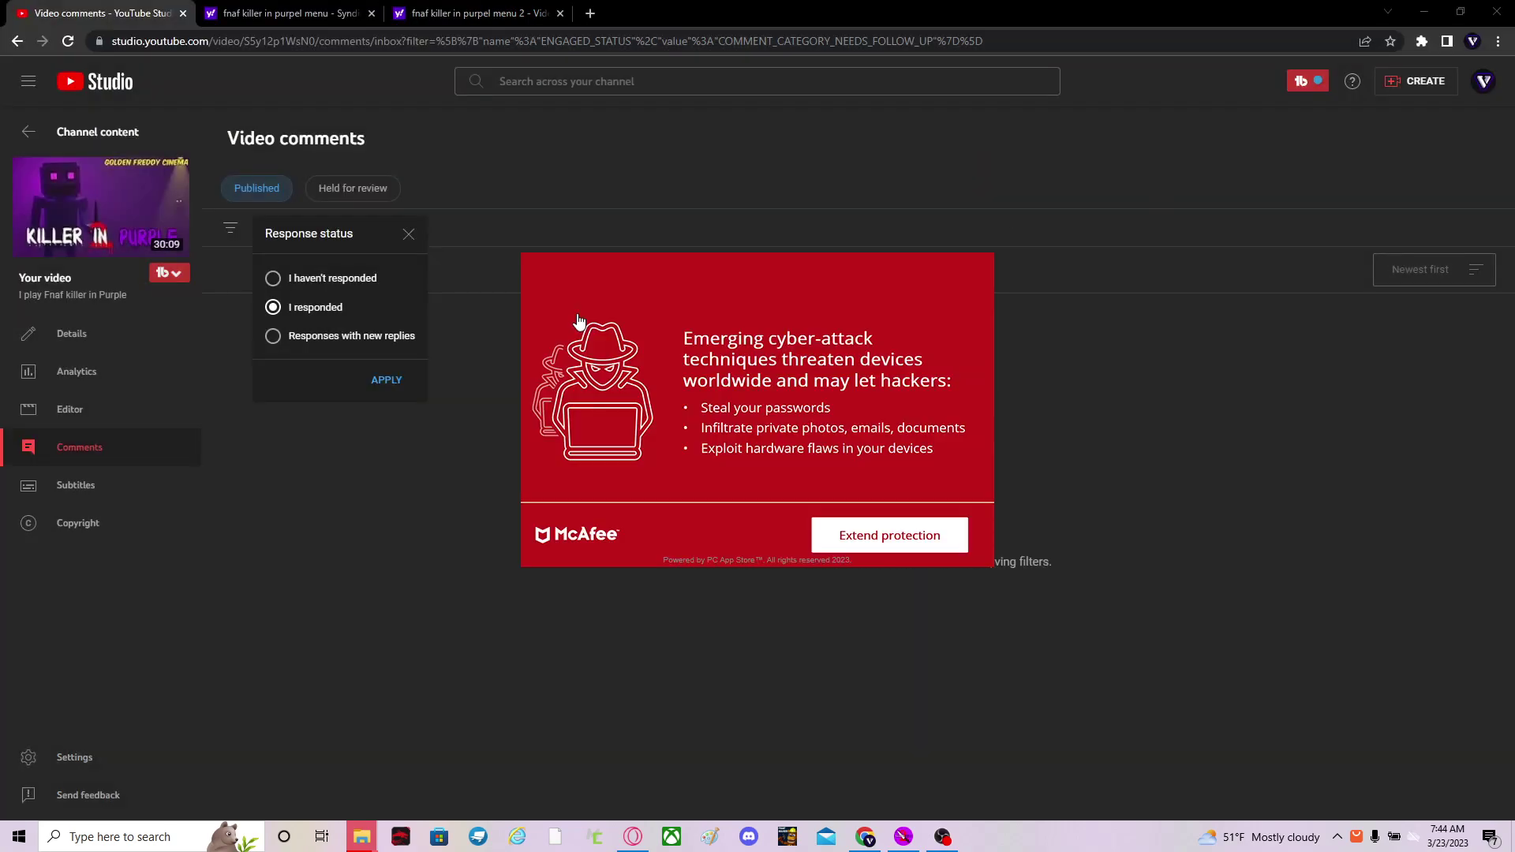
pyautogui.click(902, 539)
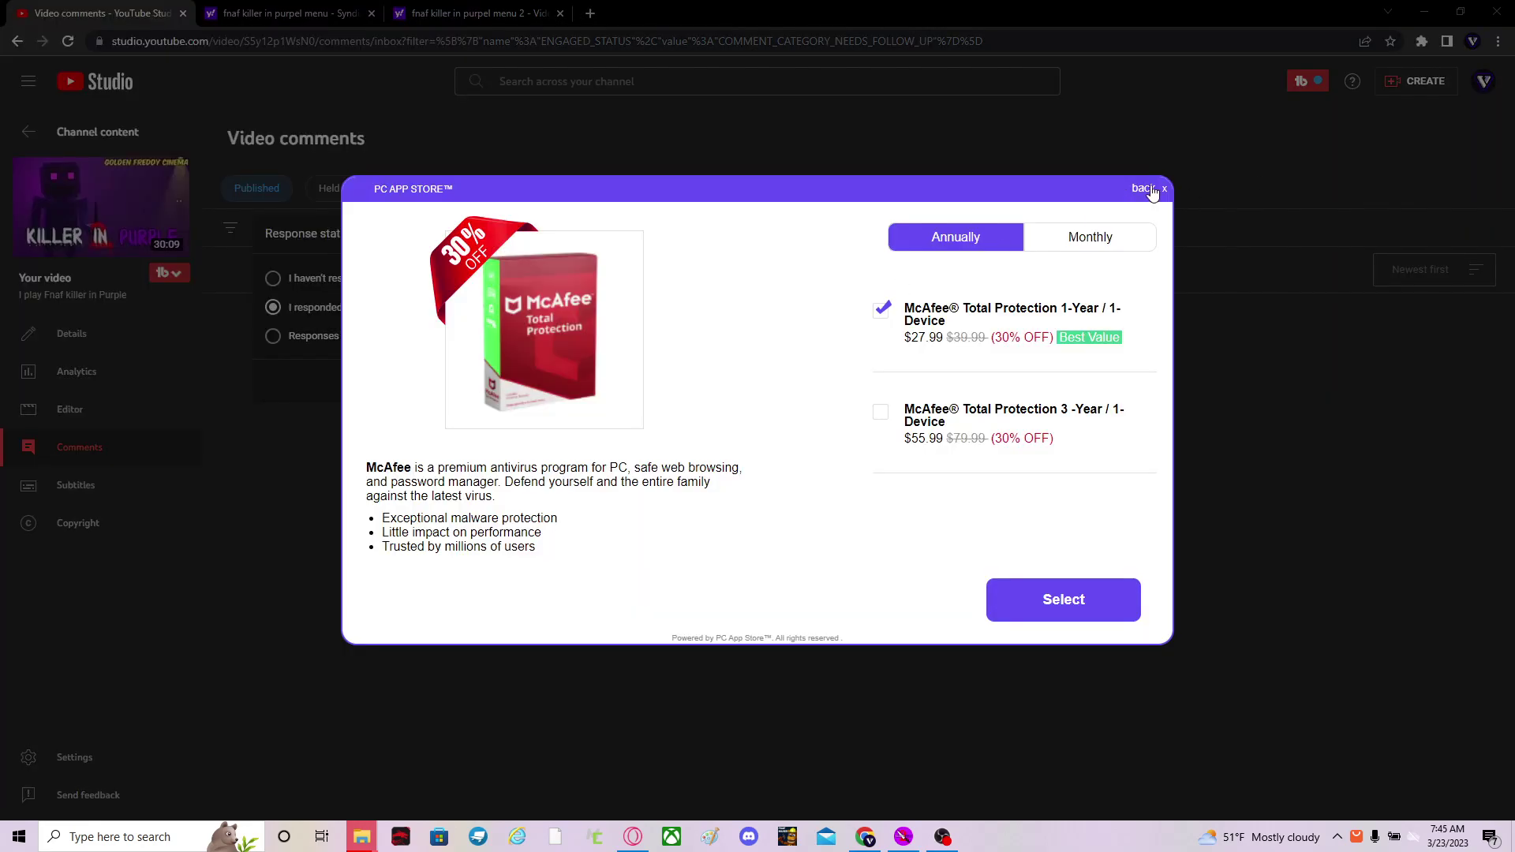
pyautogui.click(1165, 190)
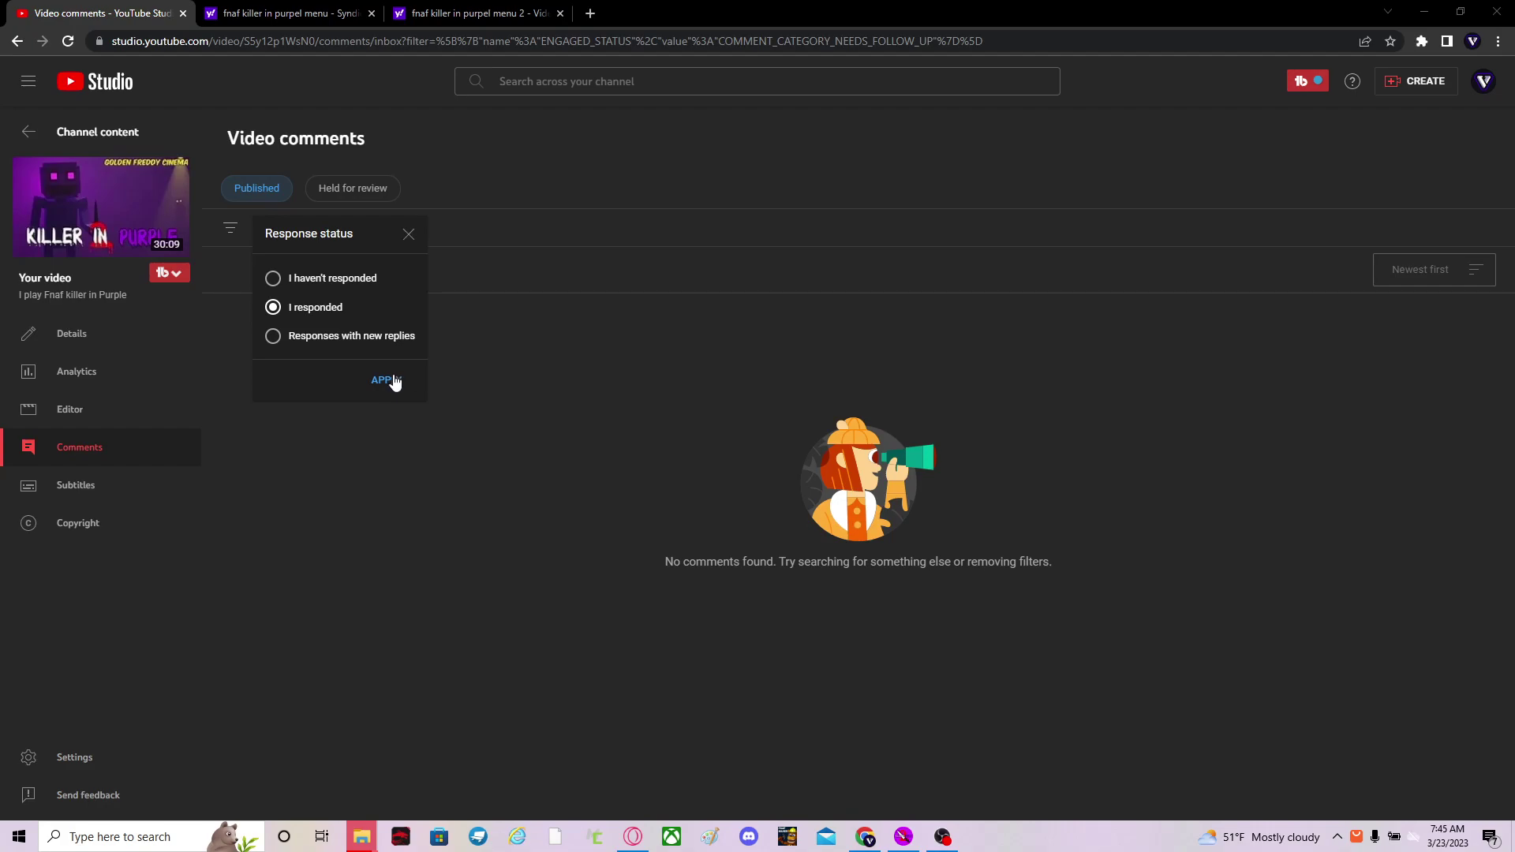
pyautogui.click(272, 283)
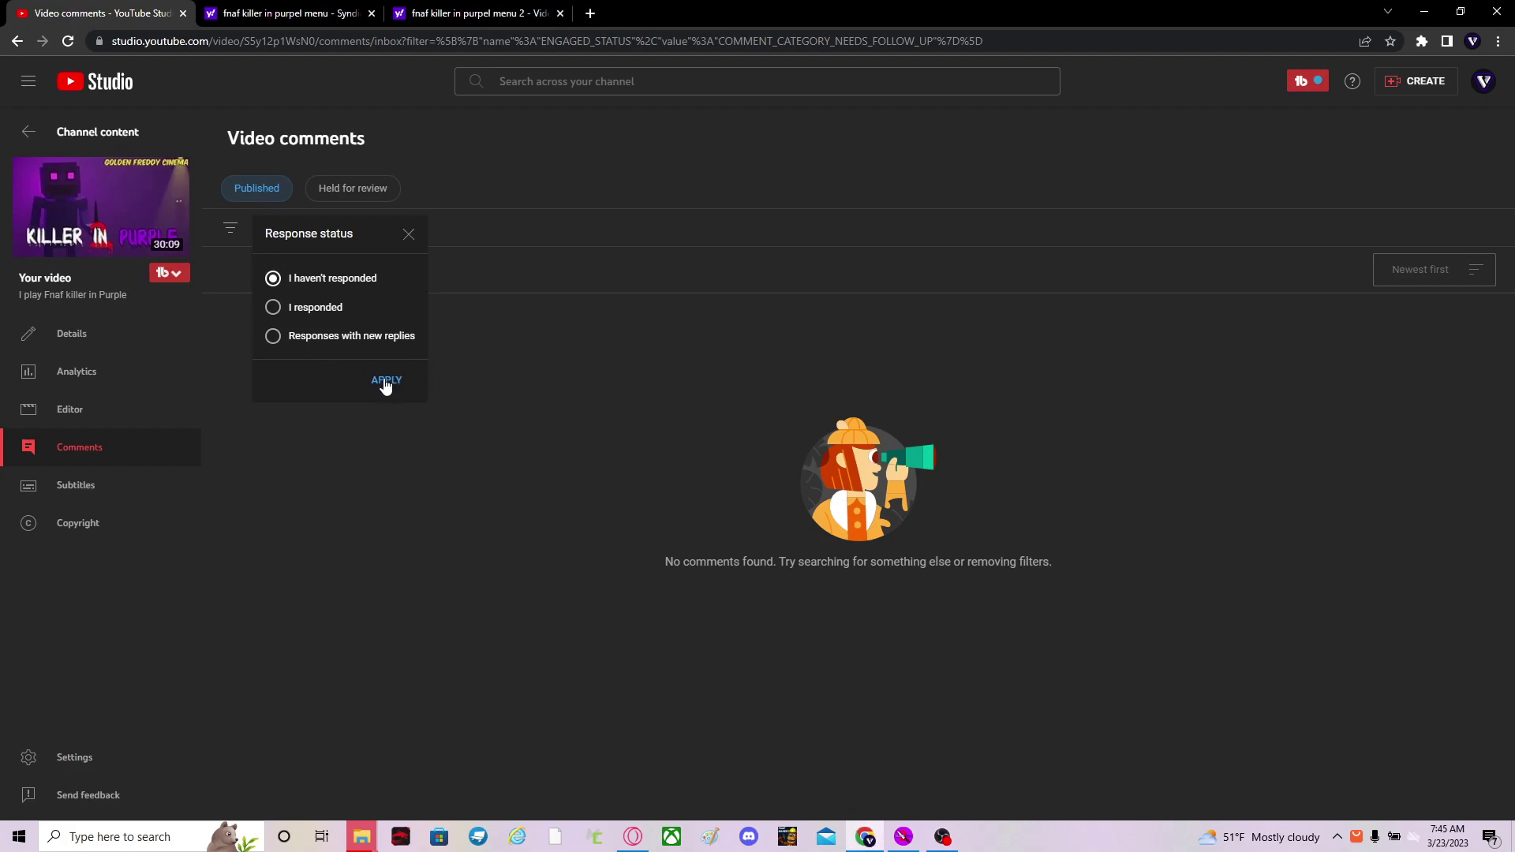
# Step: Apply the 'I haven't responded' filter and highlight the second unanswered comment to read it
pyautogui.click(386, 381)
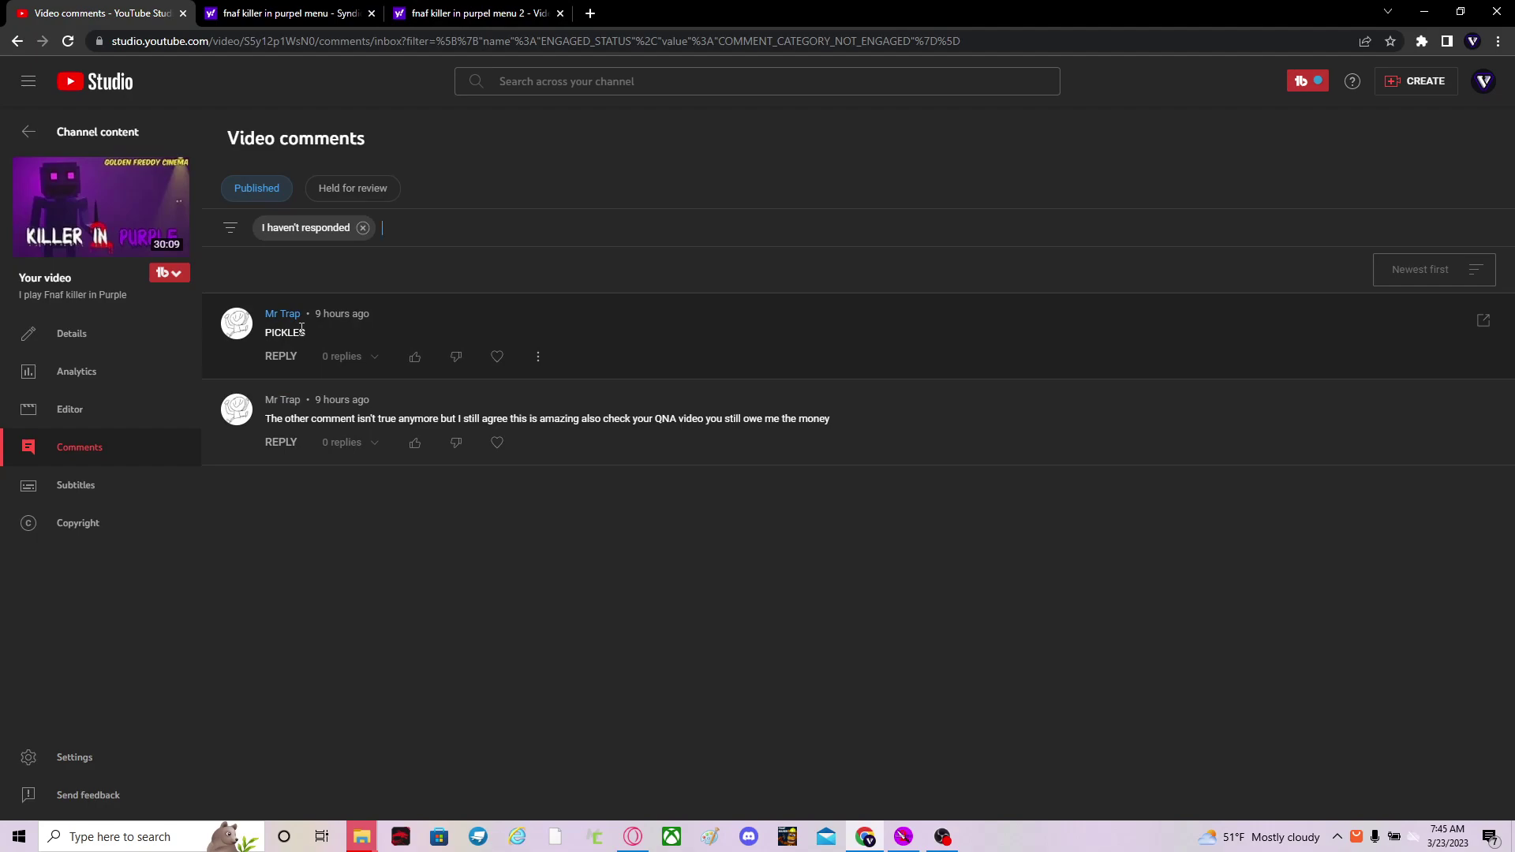
pyautogui.moveTo(277, 419); pyautogui.dragTo(475, 430)
pyautogui.click(833, 416)
pyautogui.click(390, 437)
pyautogui.moveTo(300, 432); pyautogui.dragTo(266, 416)
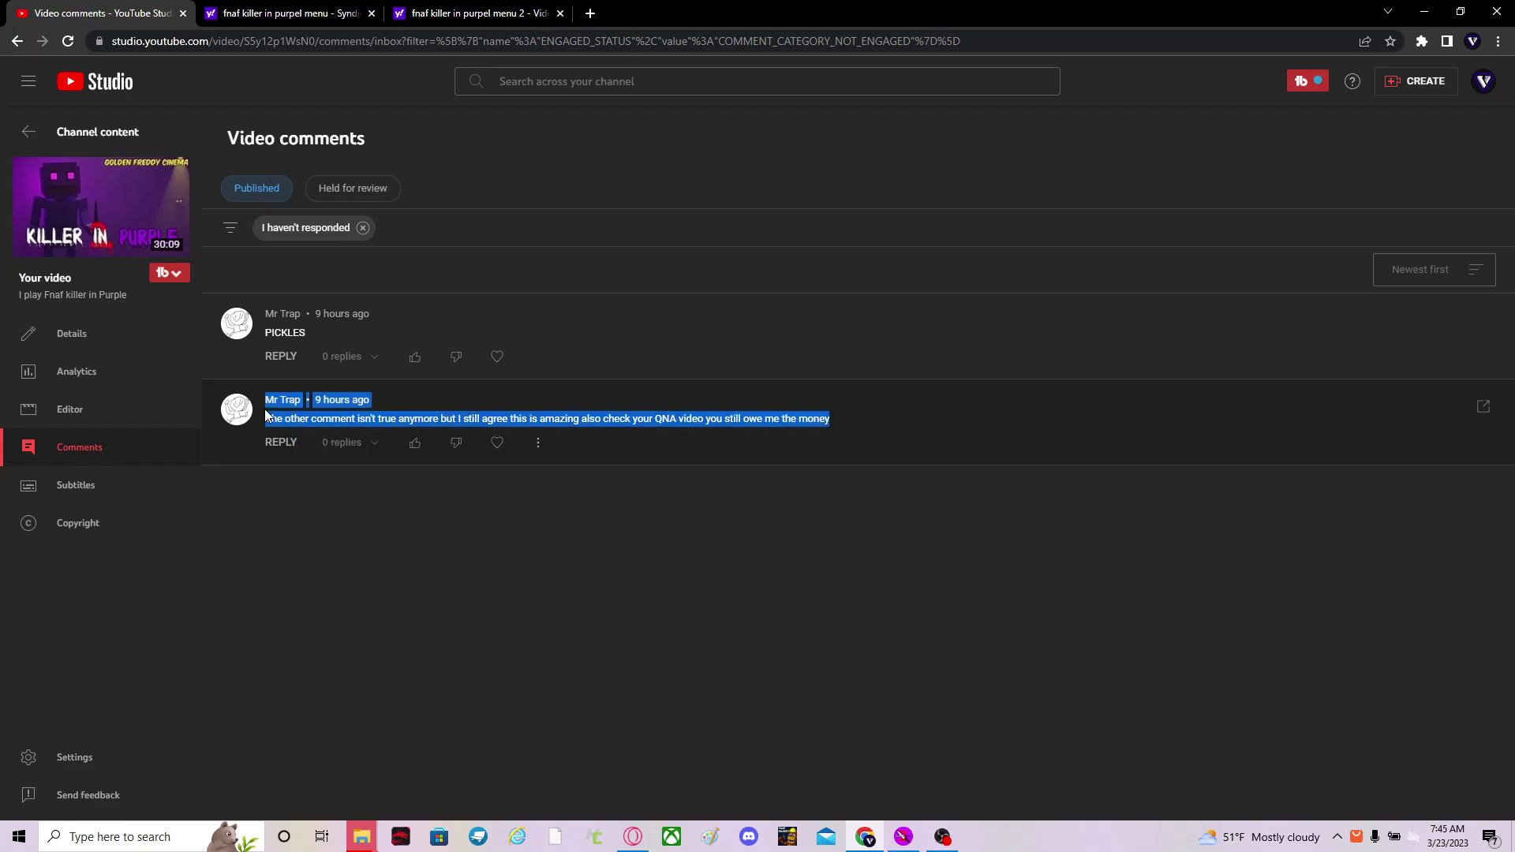
pyautogui.click(219, 567)
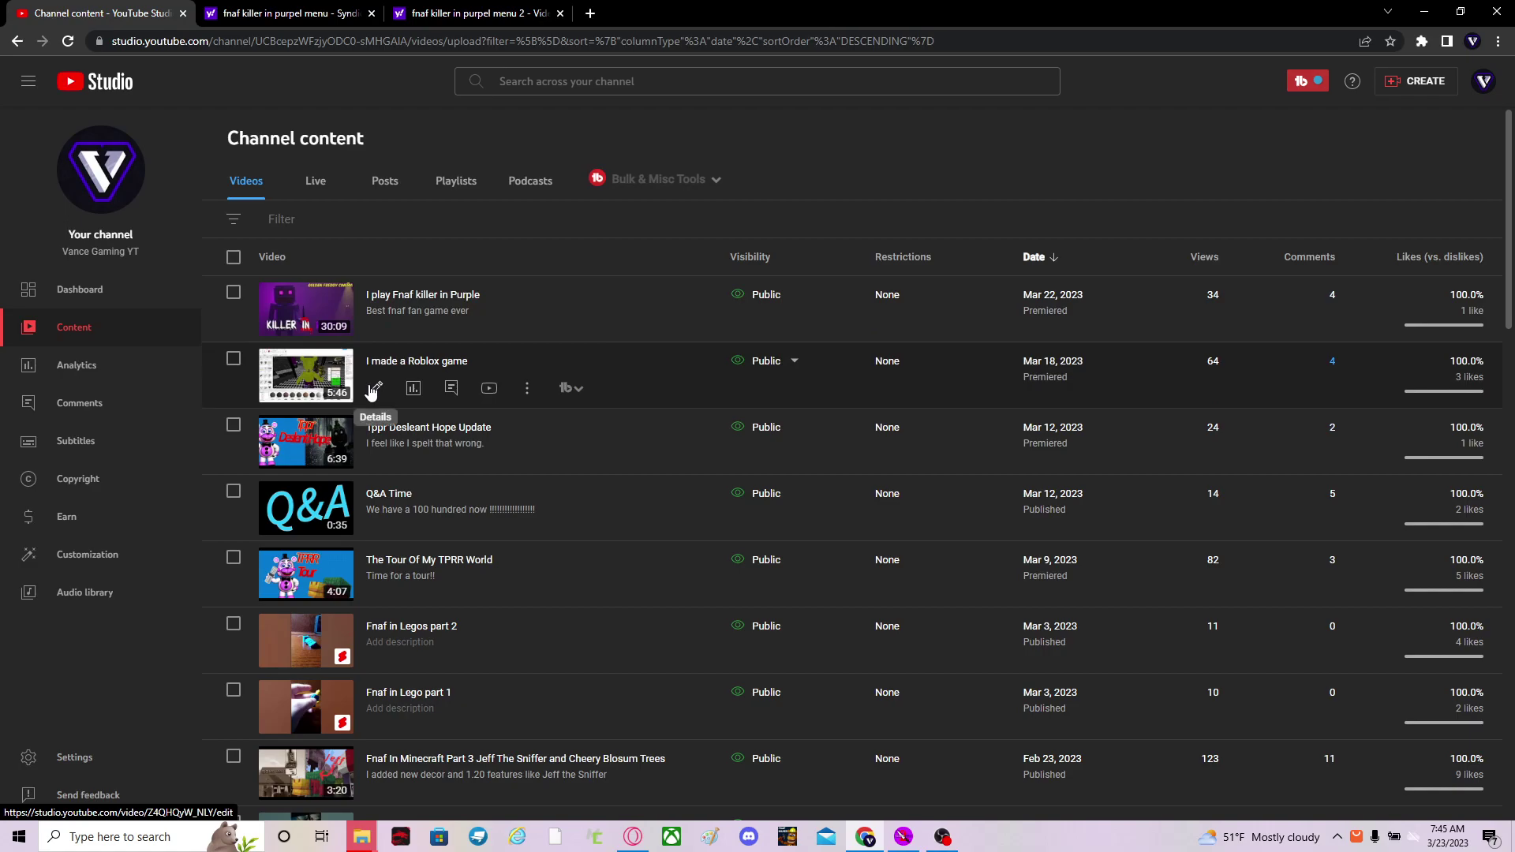
# Step: Open the 'I made a Roblox game' video's comments and filter them to 'I responded'
pyautogui.click(373, 390)
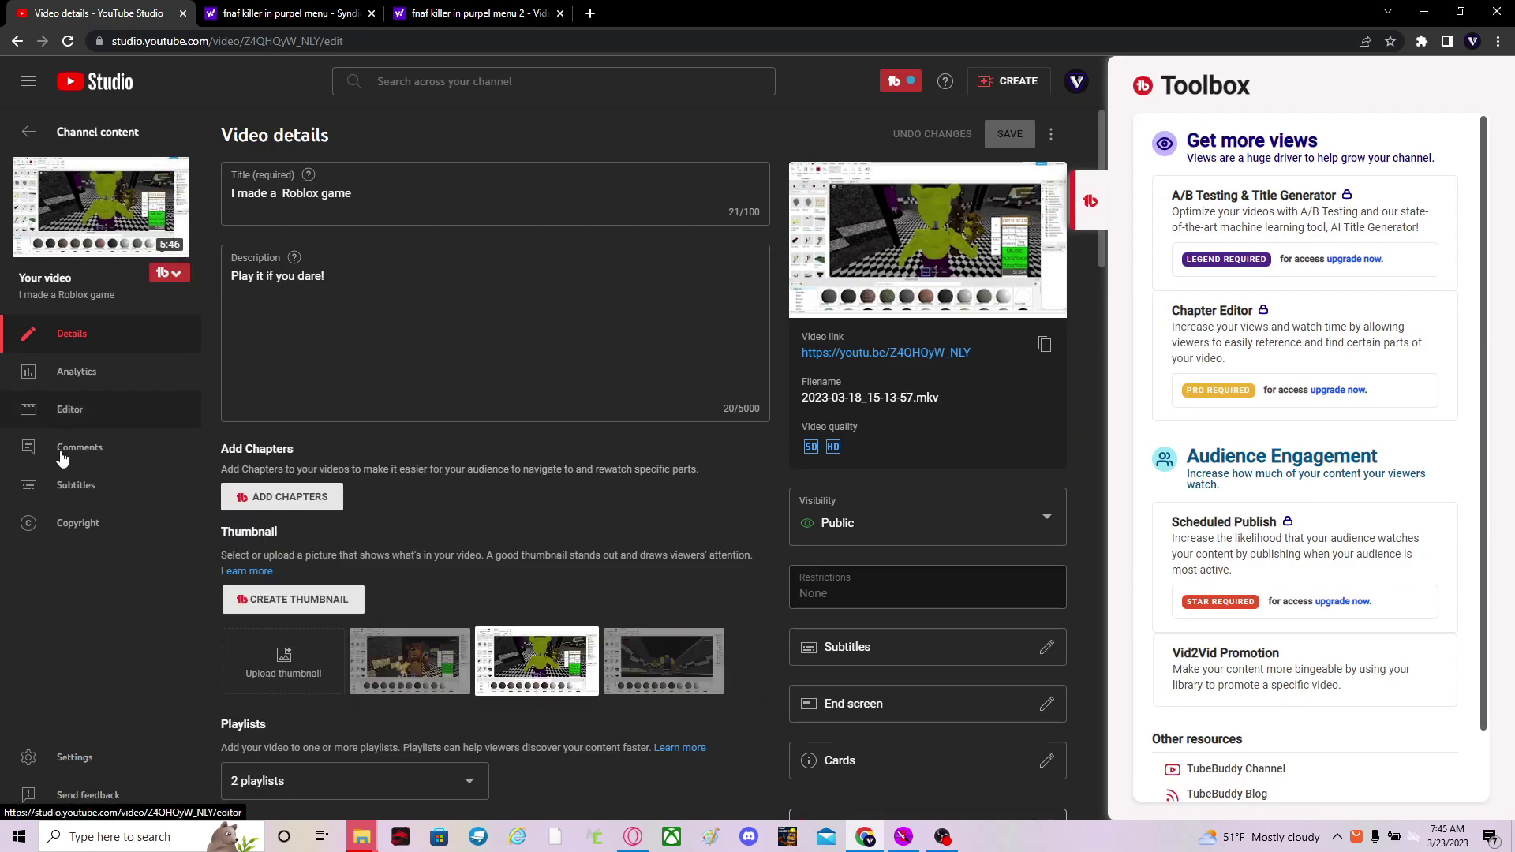
pyautogui.click(61, 453)
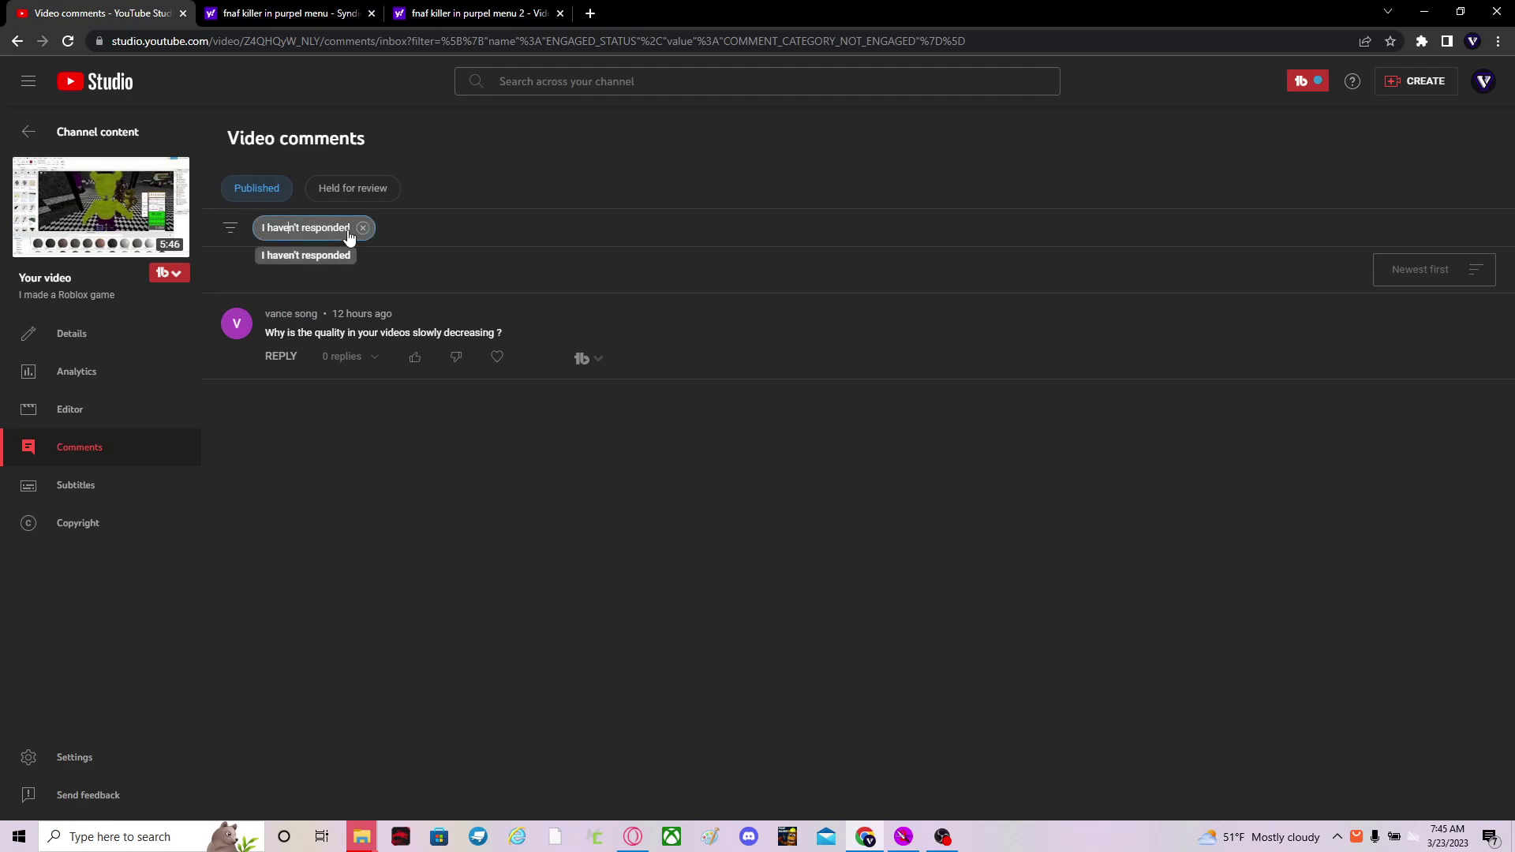
pyautogui.click(310, 226)
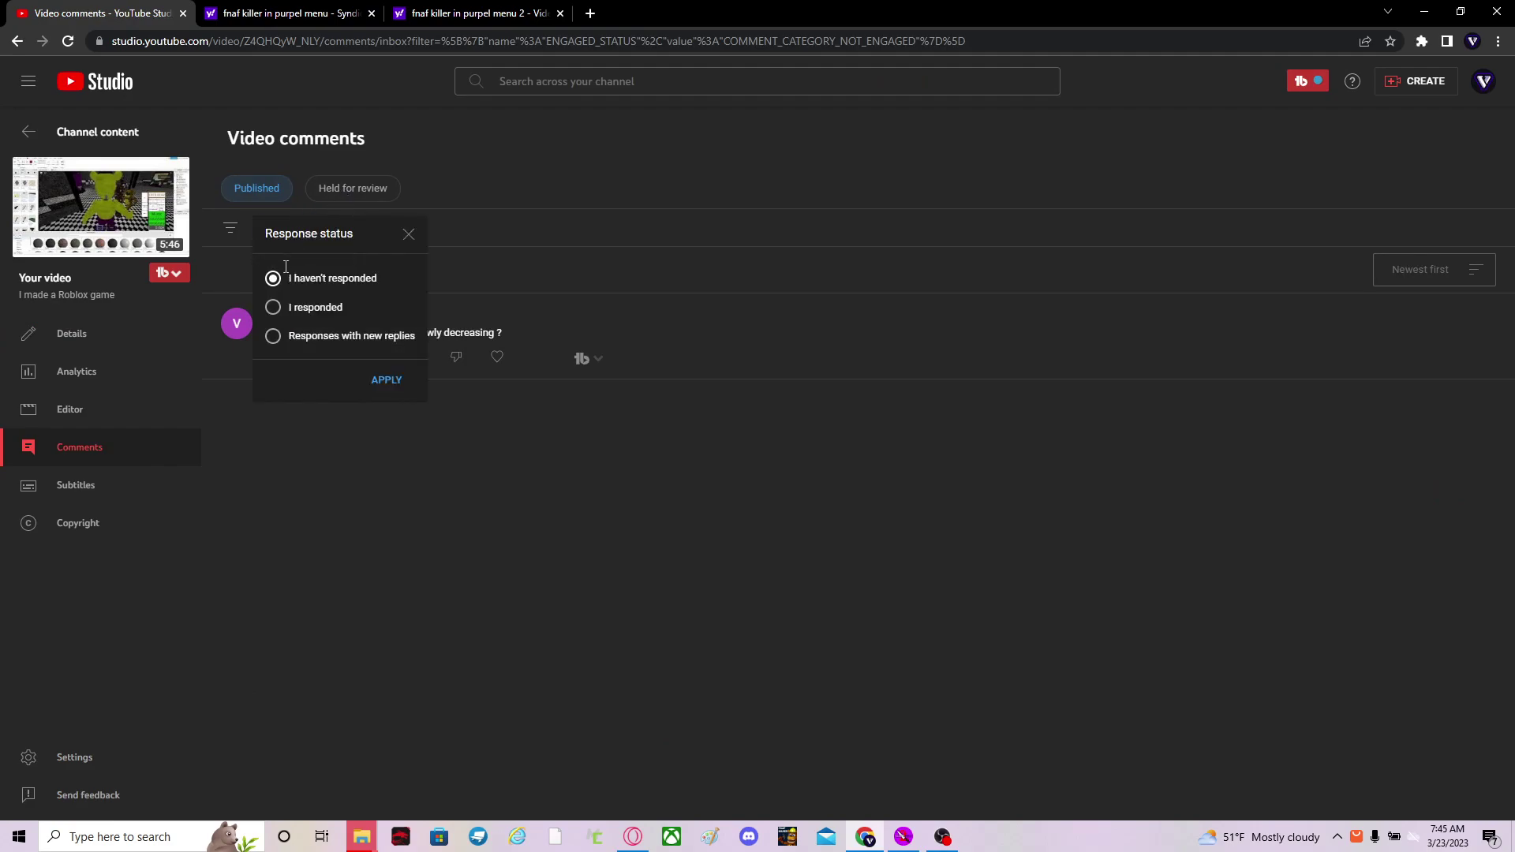
pyautogui.click(274, 307)
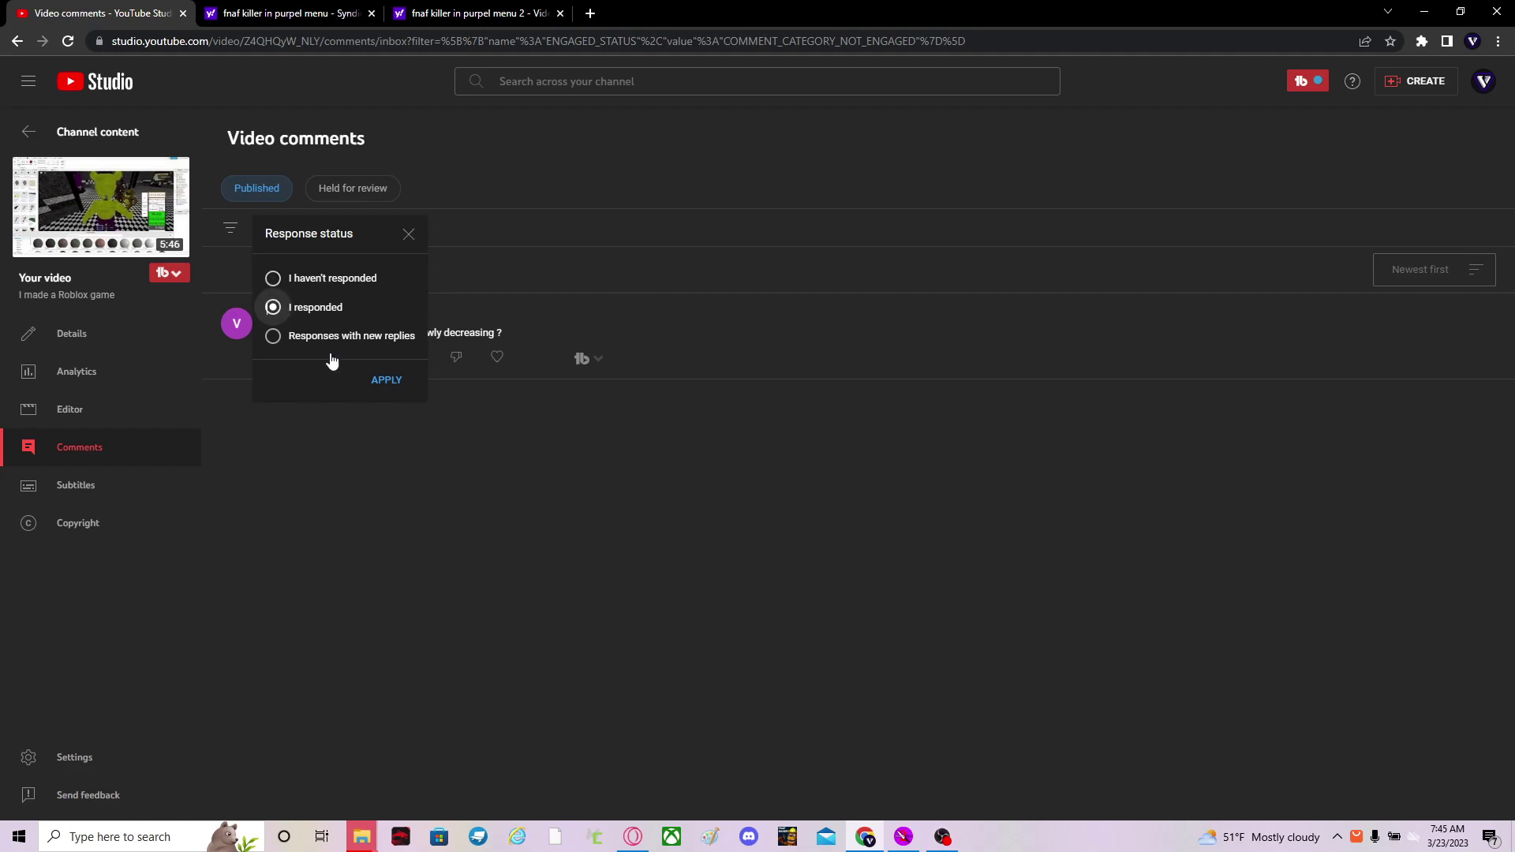
pyautogui.click(386, 382)
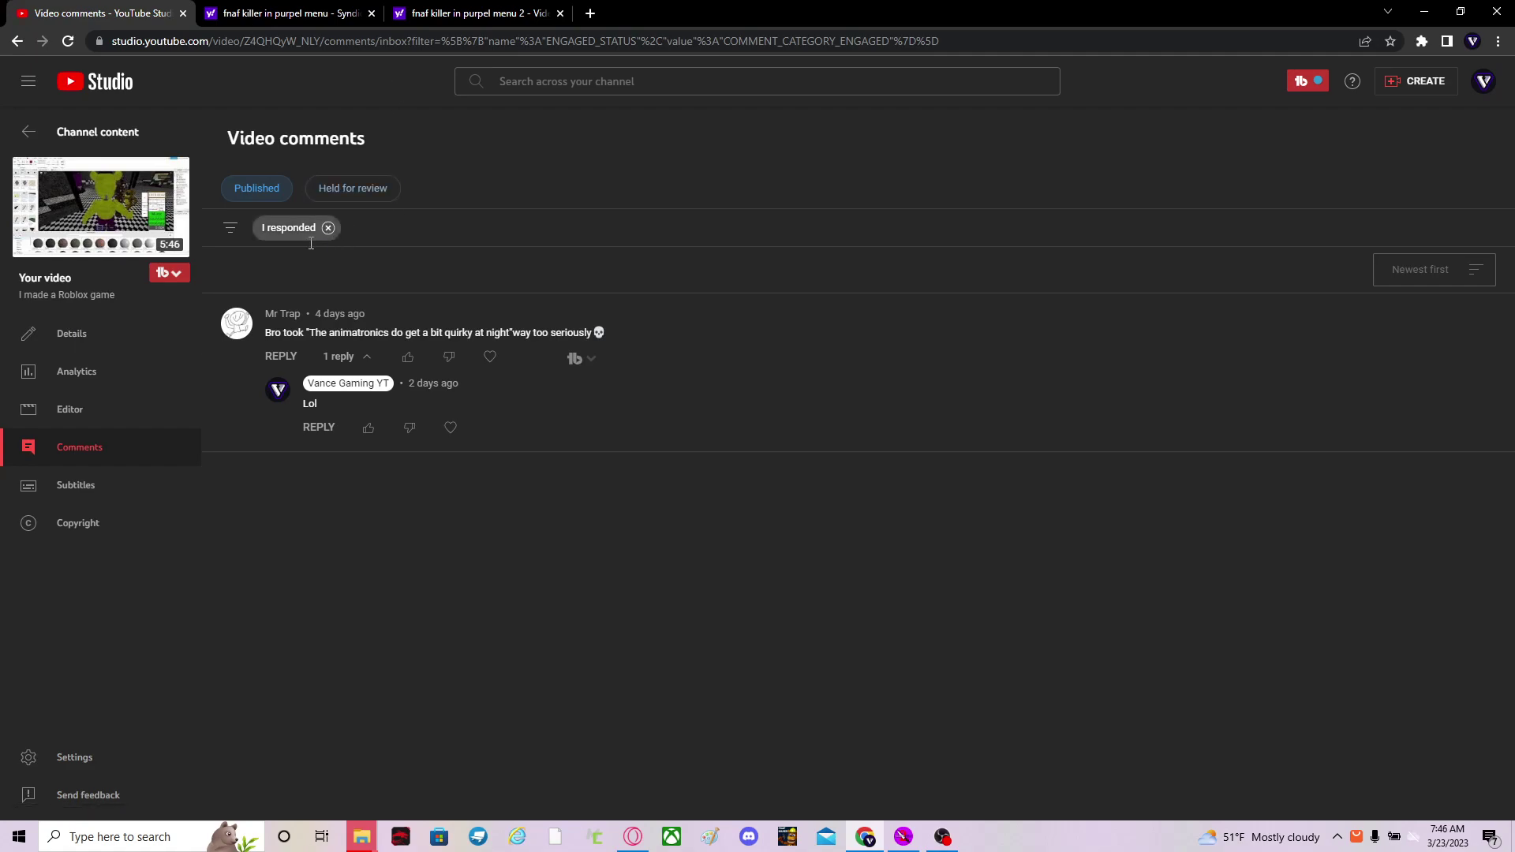
pyautogui.click(286, 237)
pyautogui.click(295, 229)
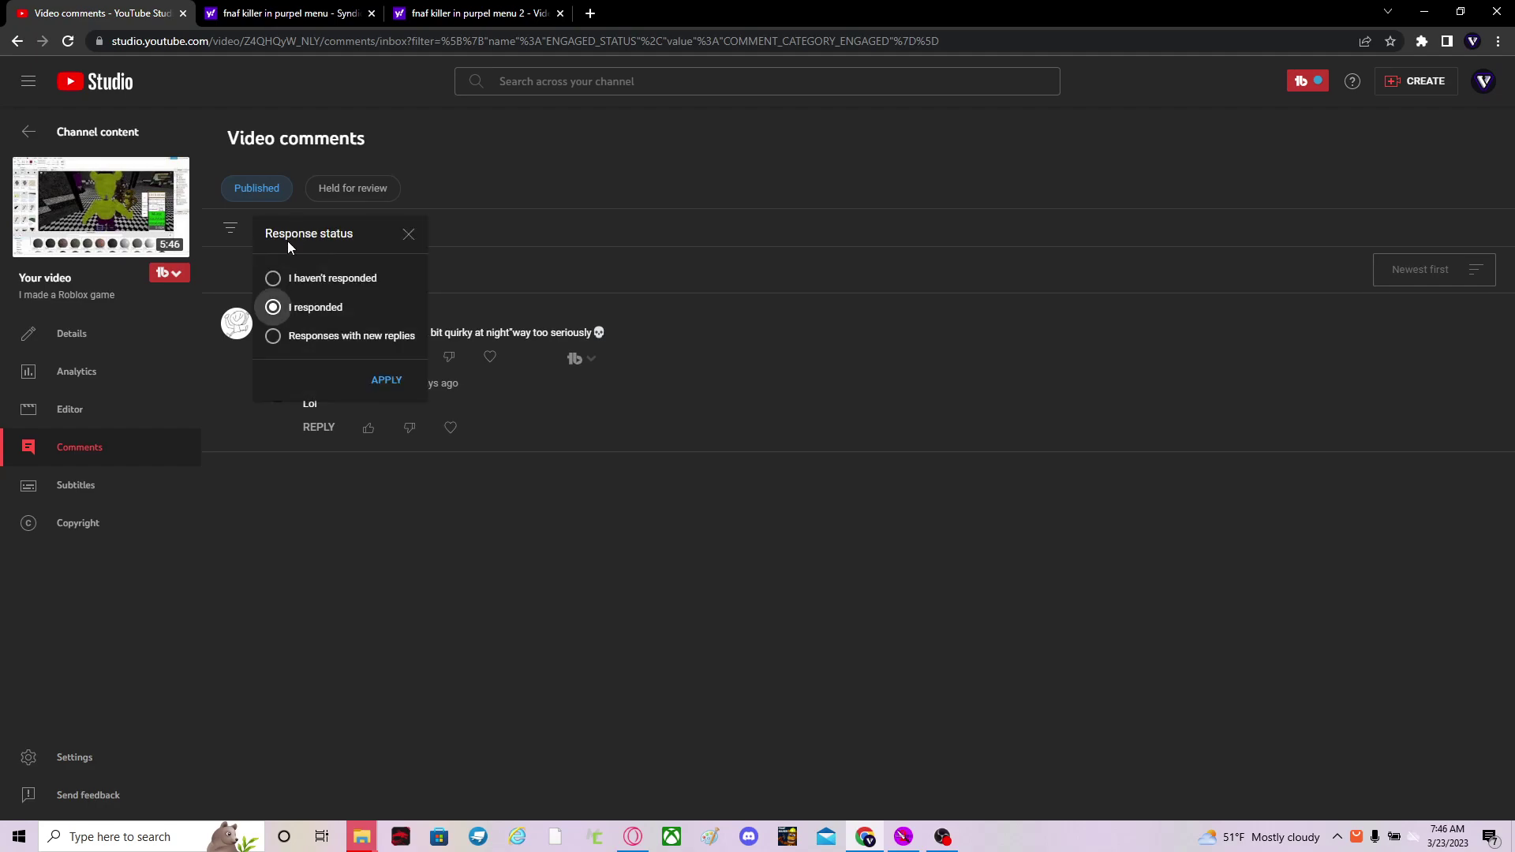
pyautogui.click(272, 277)
pyautogui.click(386, 379)
pyautogui.write('4')
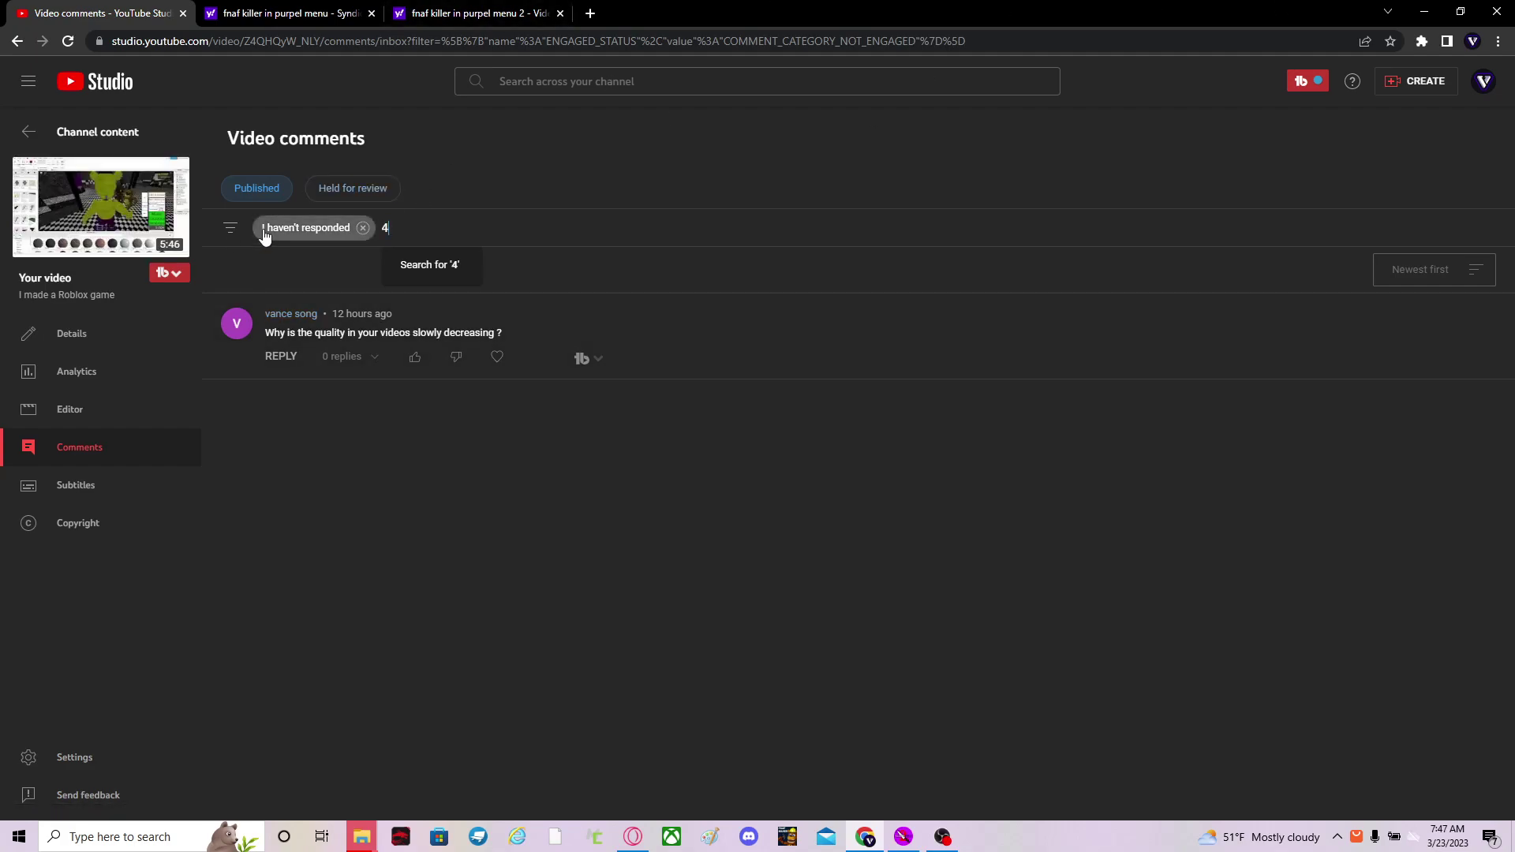
pyautogui.click(316, 235)
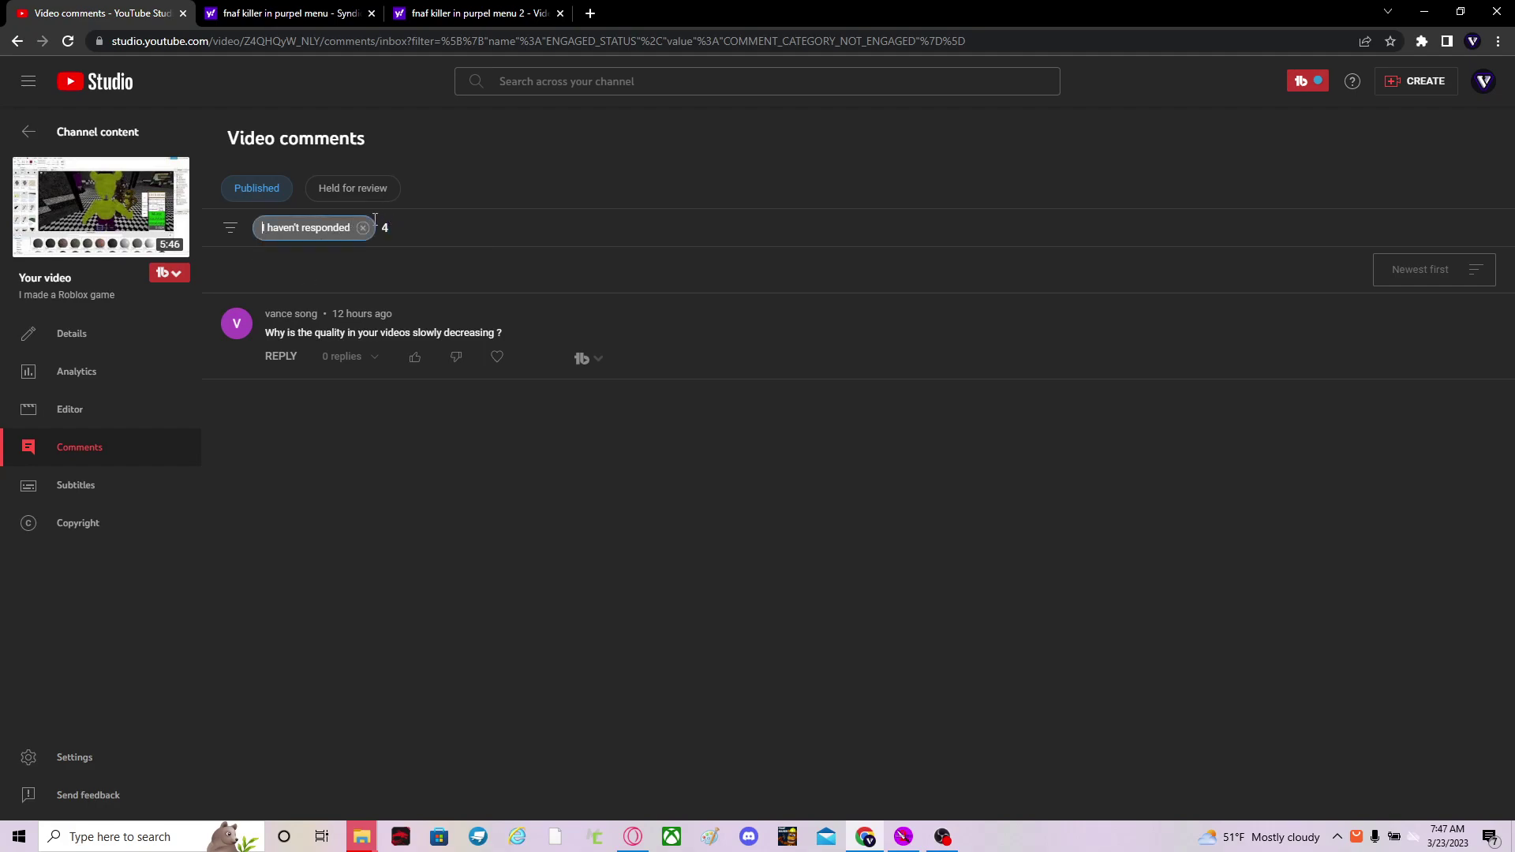
pyautogui.click(323, 229)
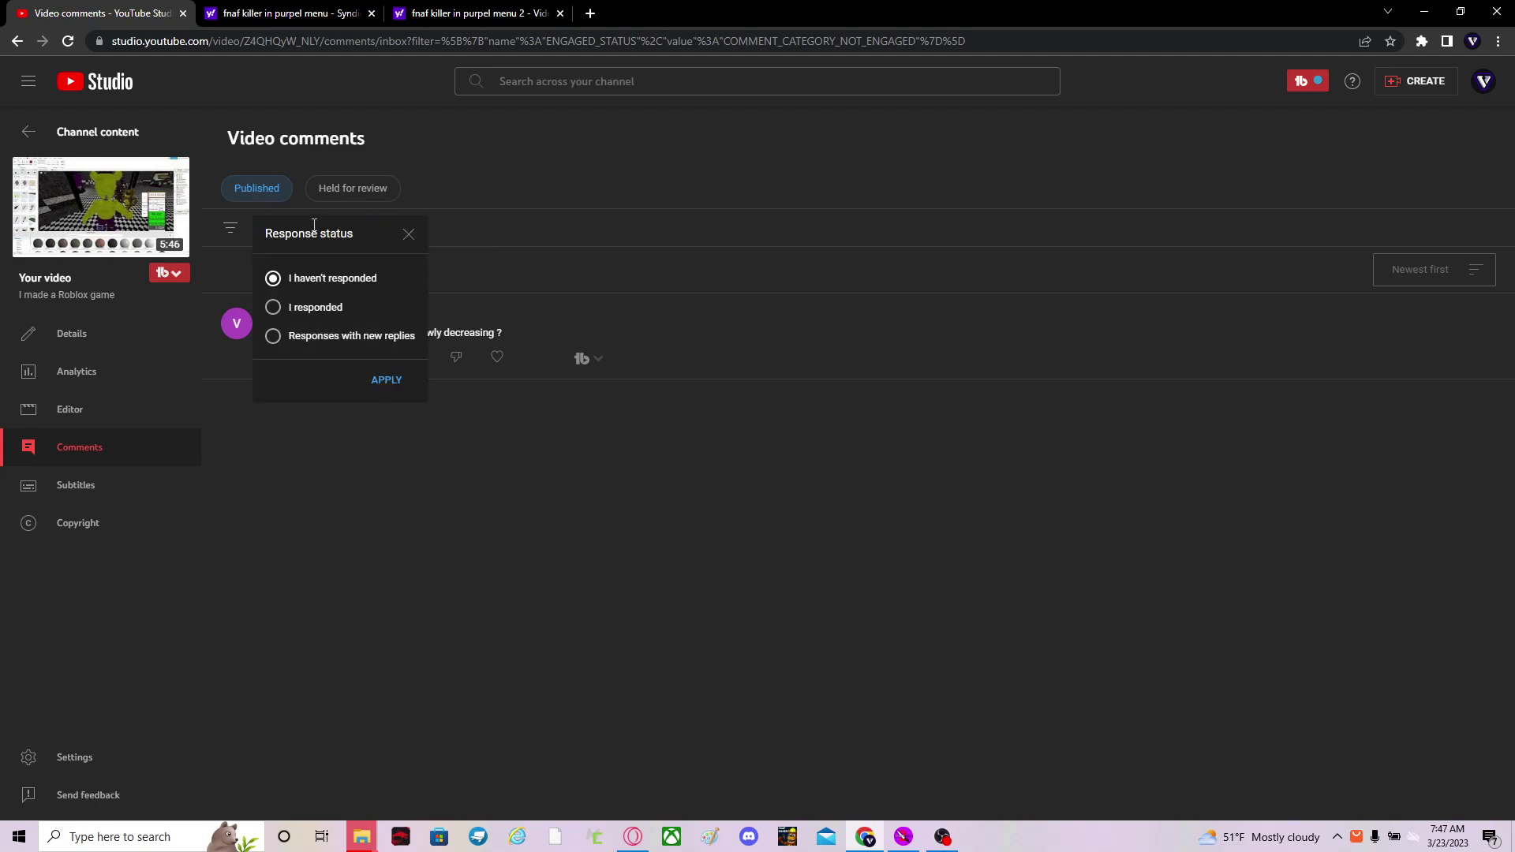
pyautogui.click(271, 309)
pyautogui.click(376, 382)
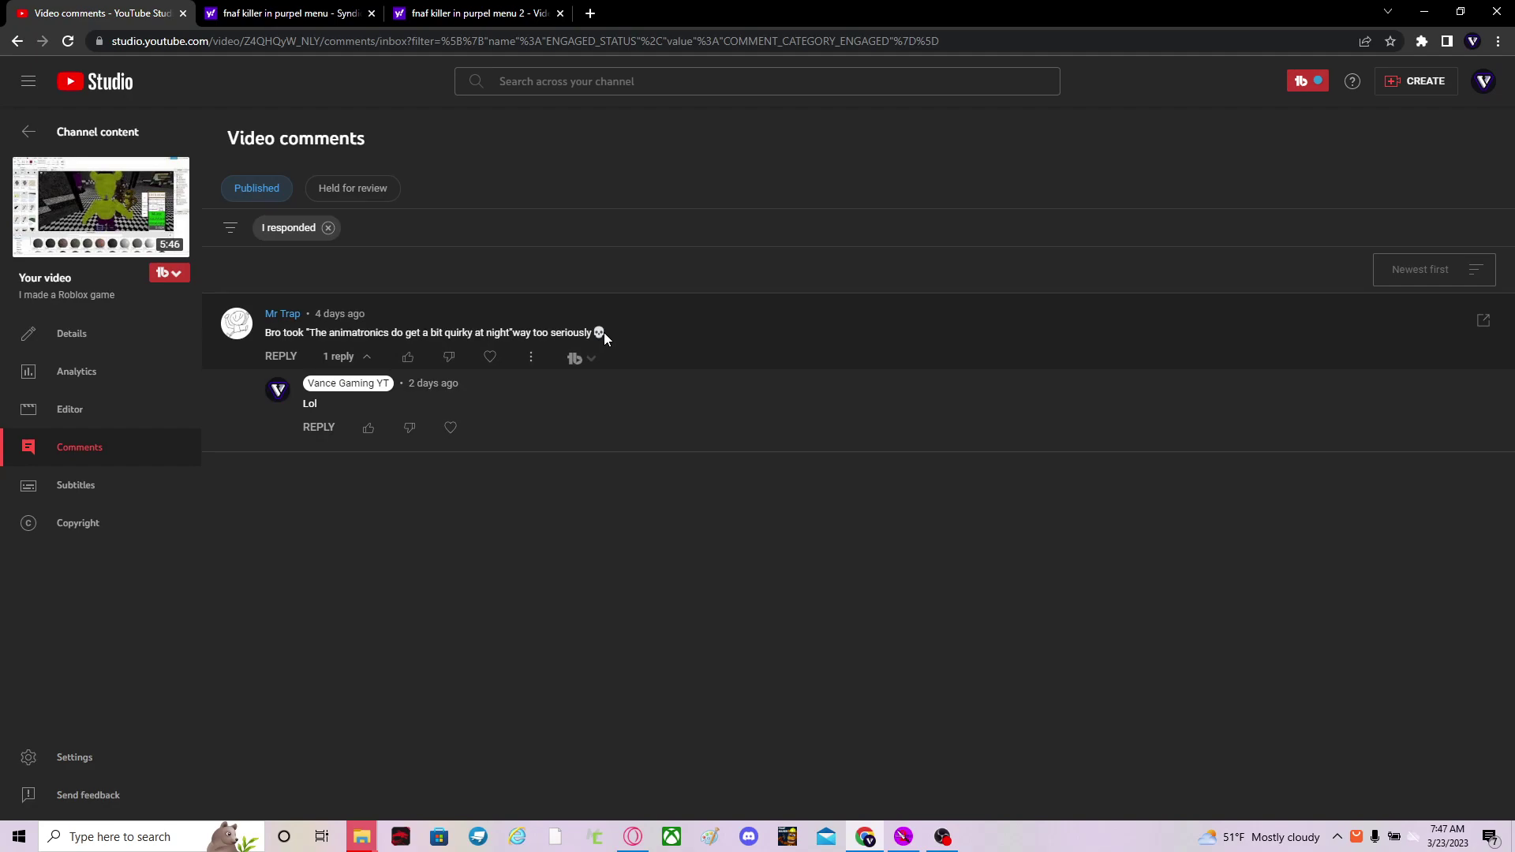
# Step: Go back to Channel content, view the channel-wide Comments list, then return to Content
pyautogui.click(26, 142)
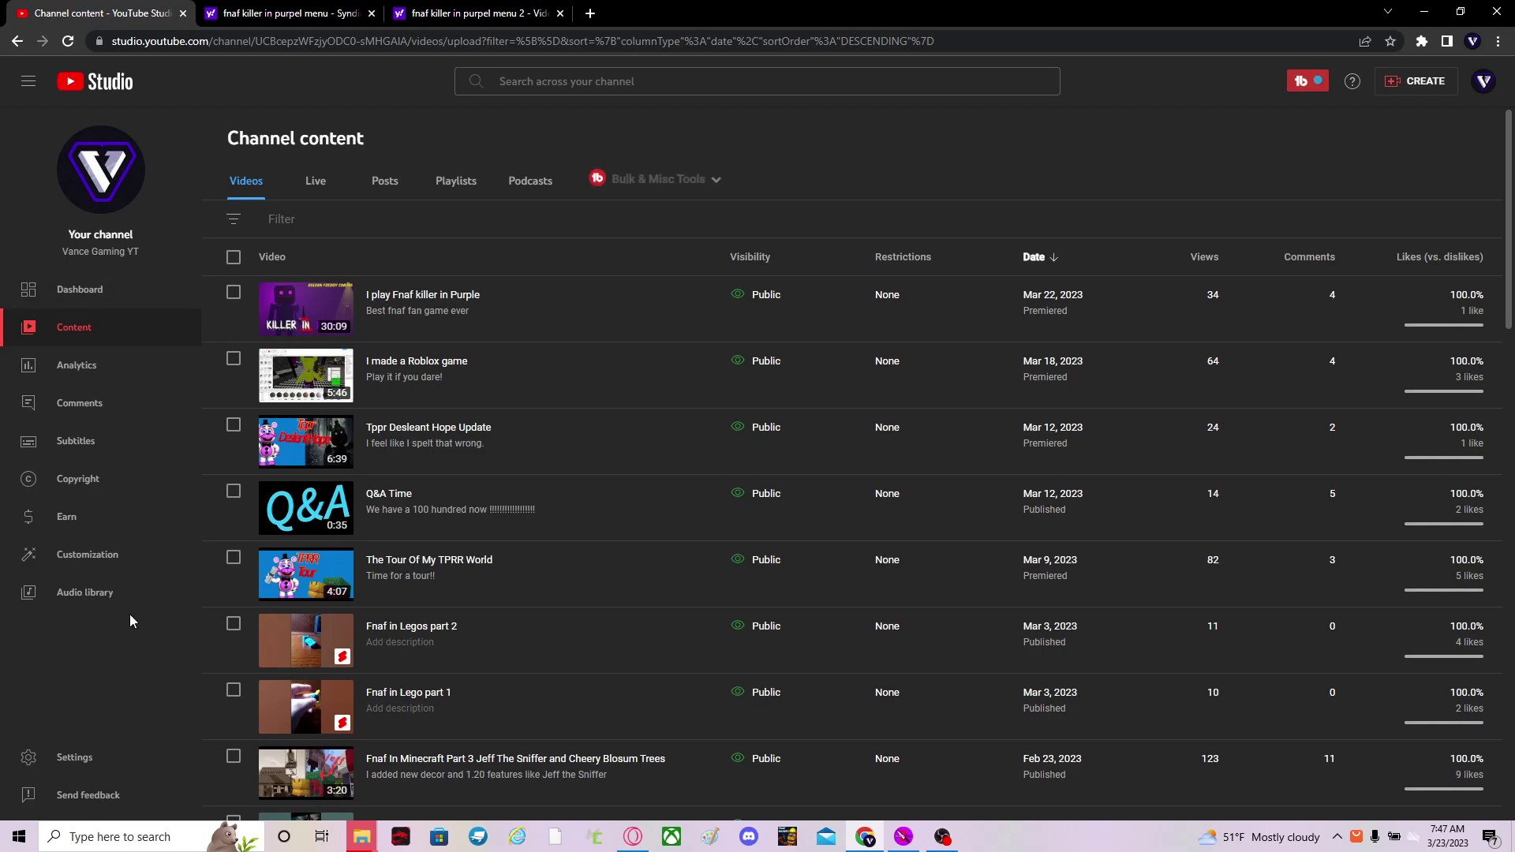
pyautogui.click(86, 416)
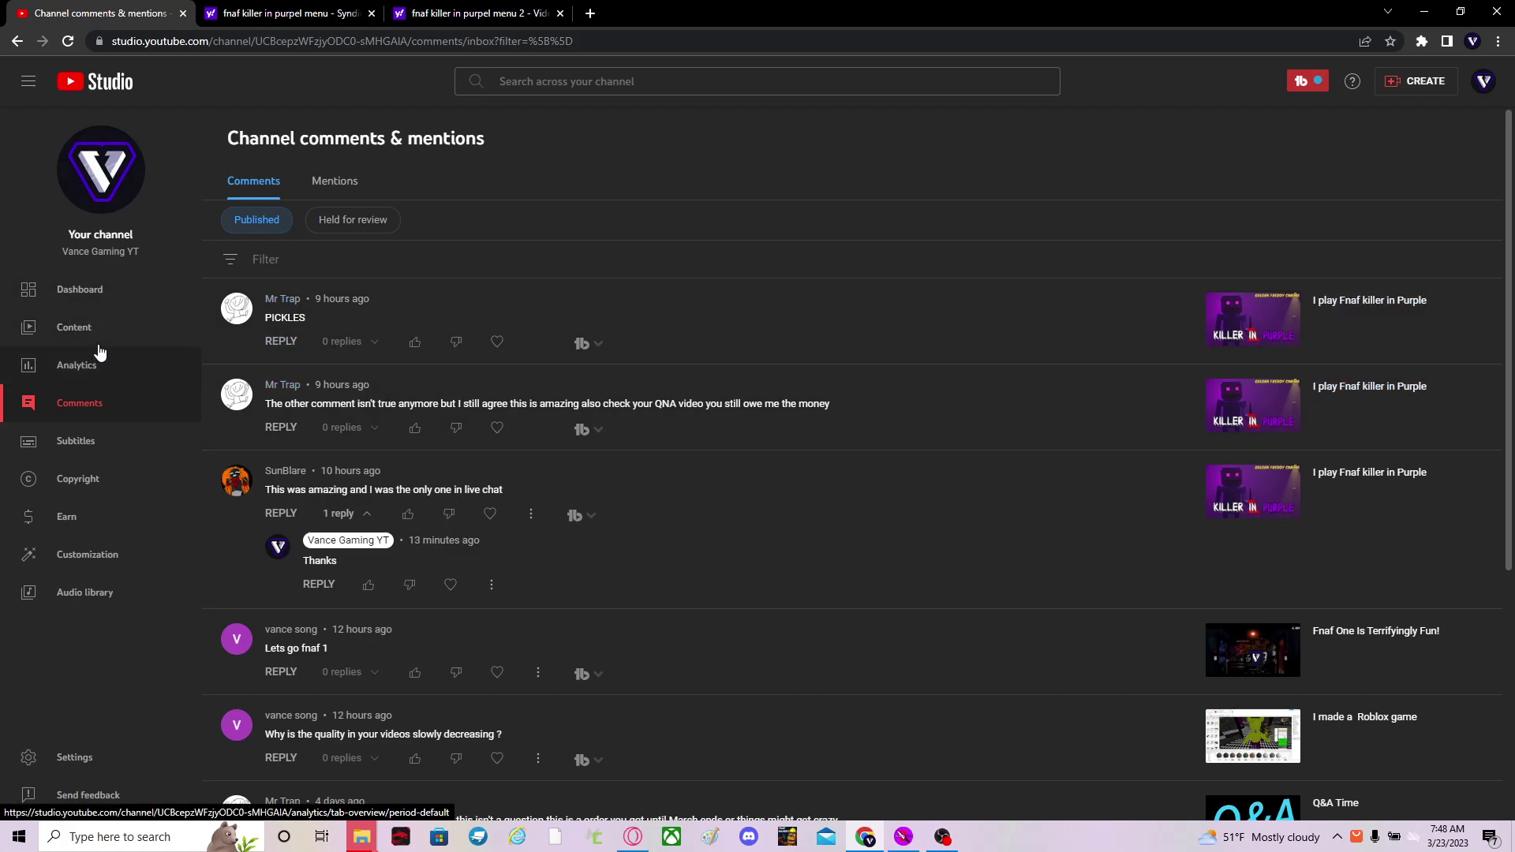
pyautogui.click(76, 335)
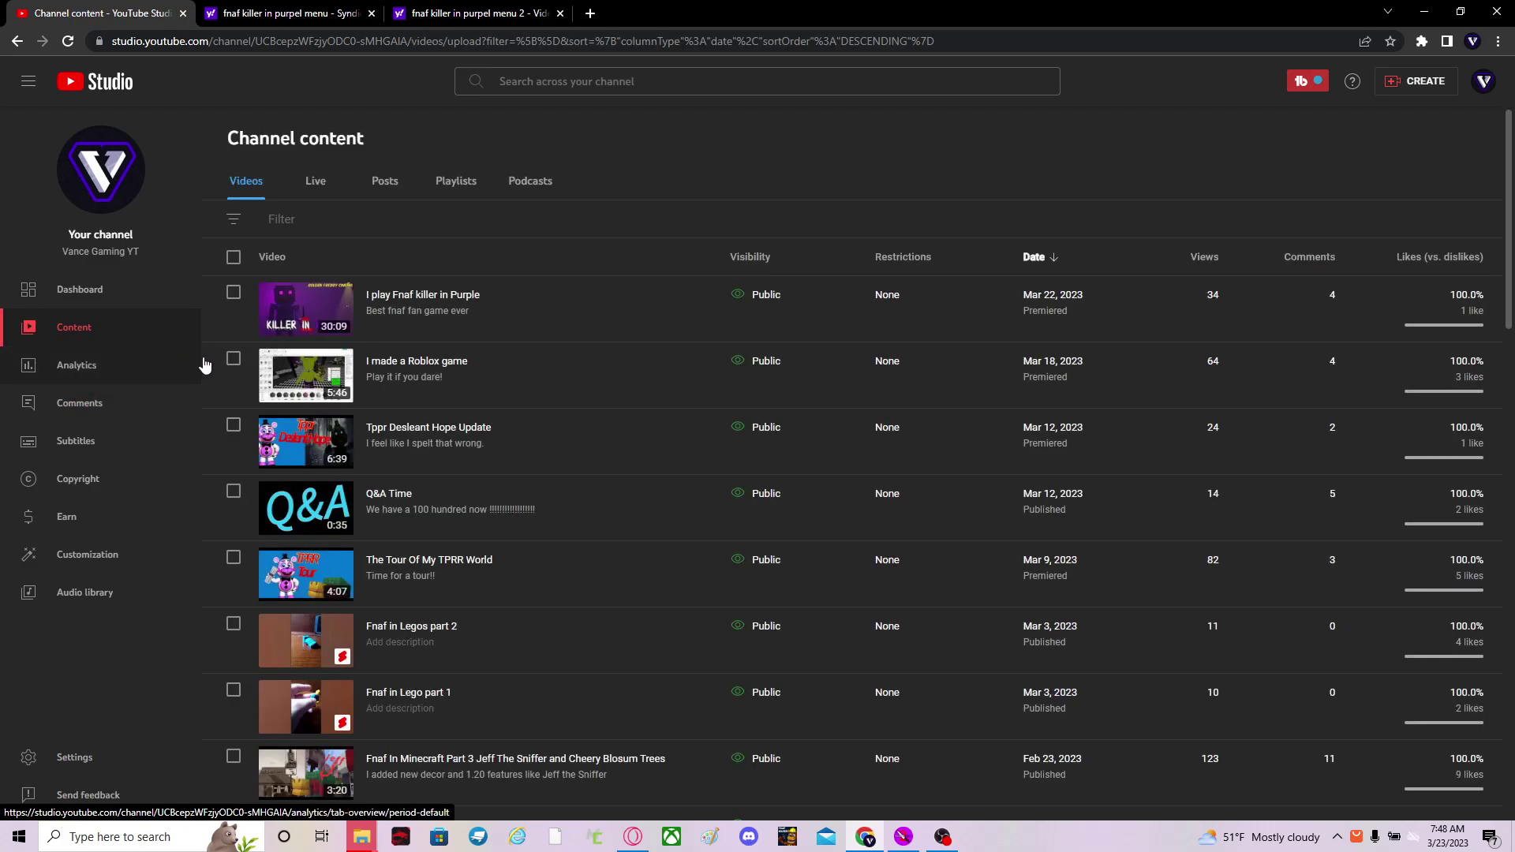
pyautogui.moveTo(387, 450)
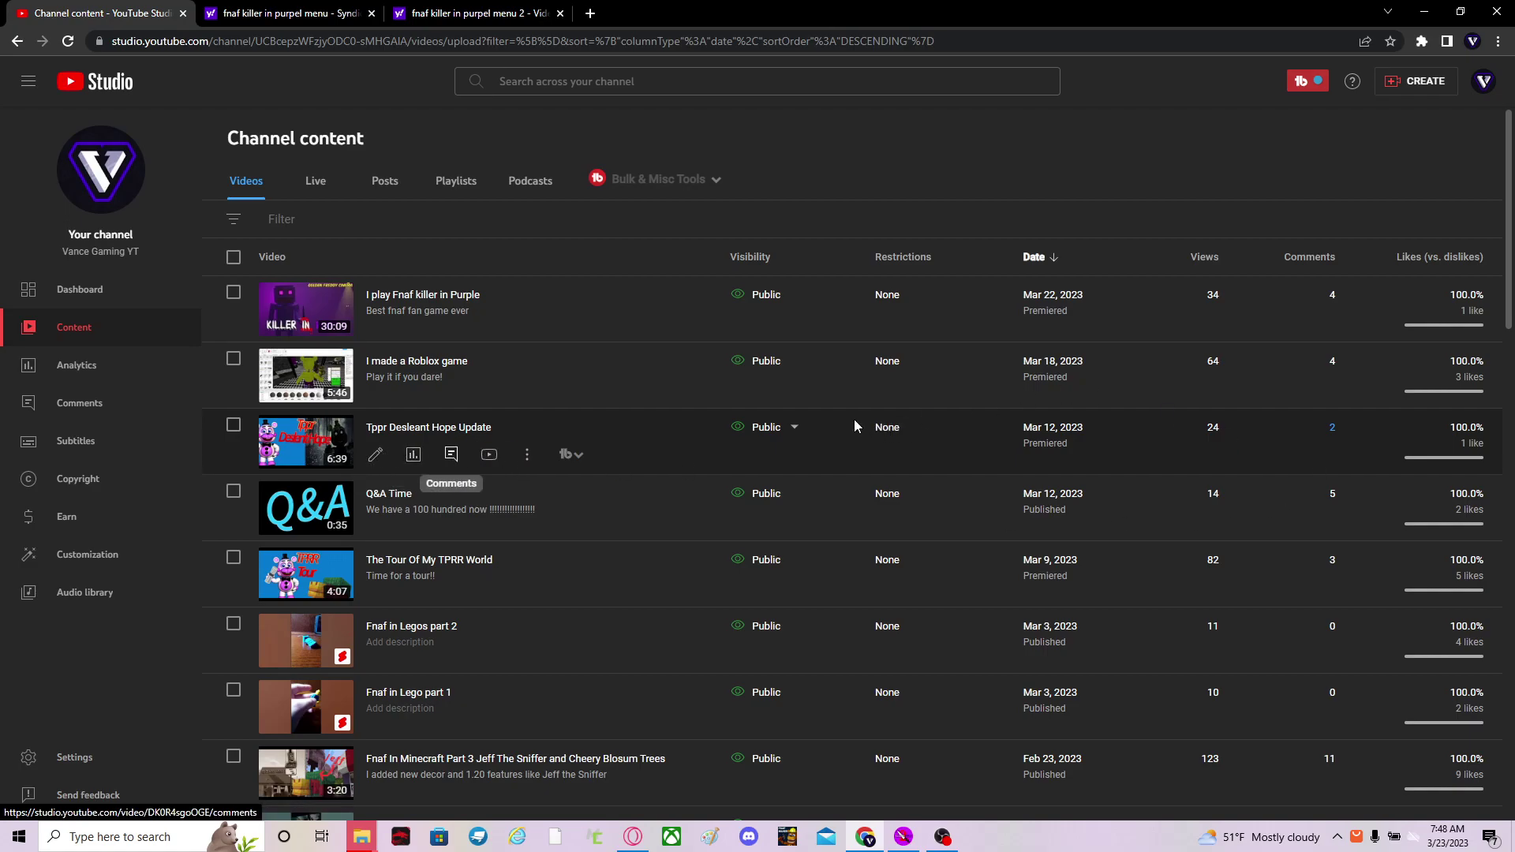
# Step: Read the comment on the Tppr Desleant Hope Update video, then return to Channel content
pyautogui.click(450, 471)
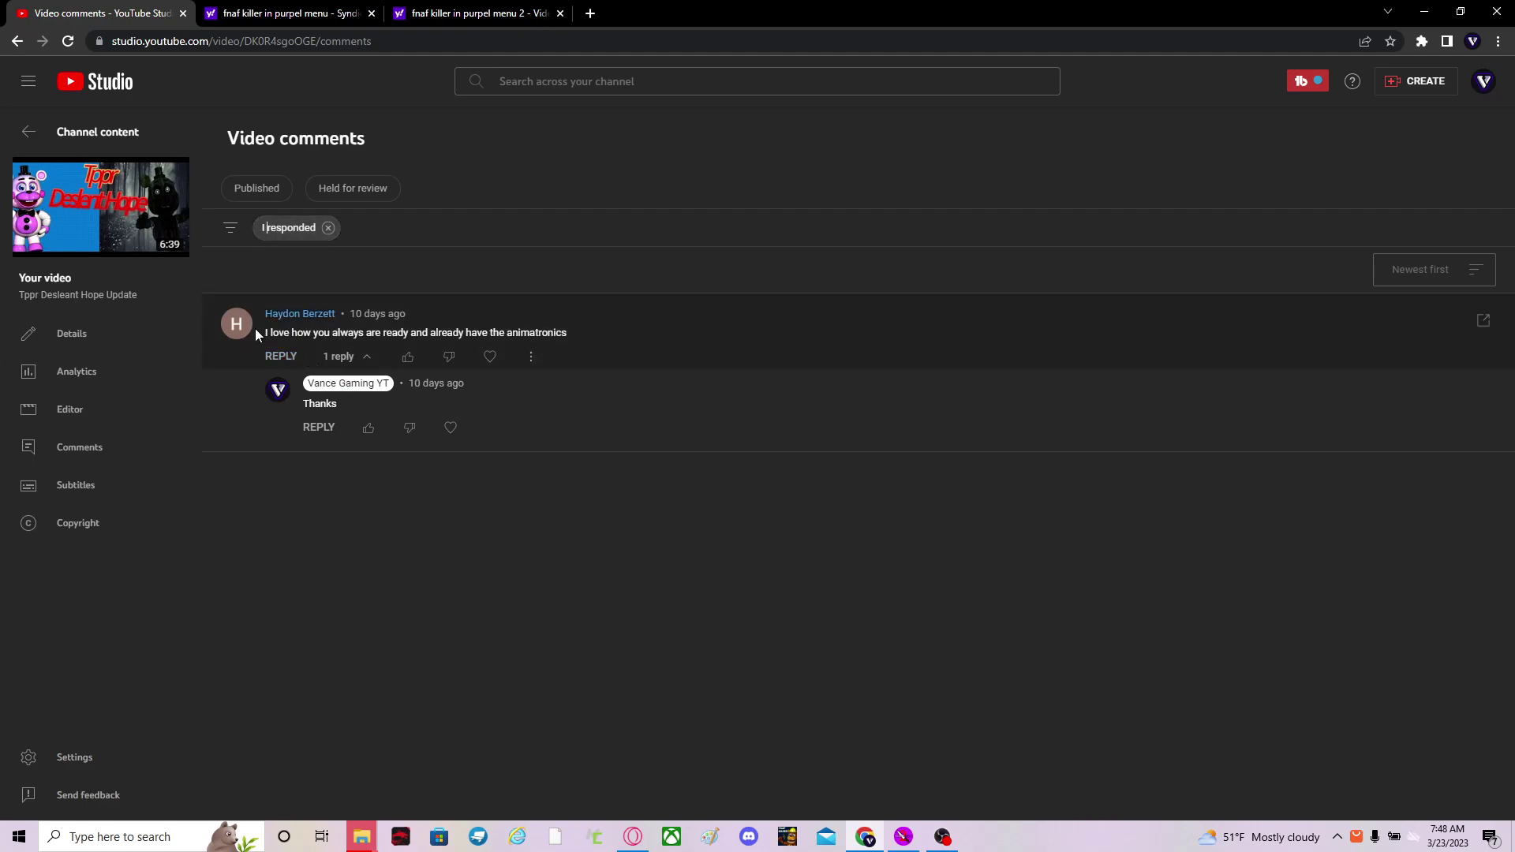
pyautogui.moveTo(254, 328); pyautogui.dragTo(481, 355)
pyautogui.click(508, 565)
pyautogui.click(22, 132)
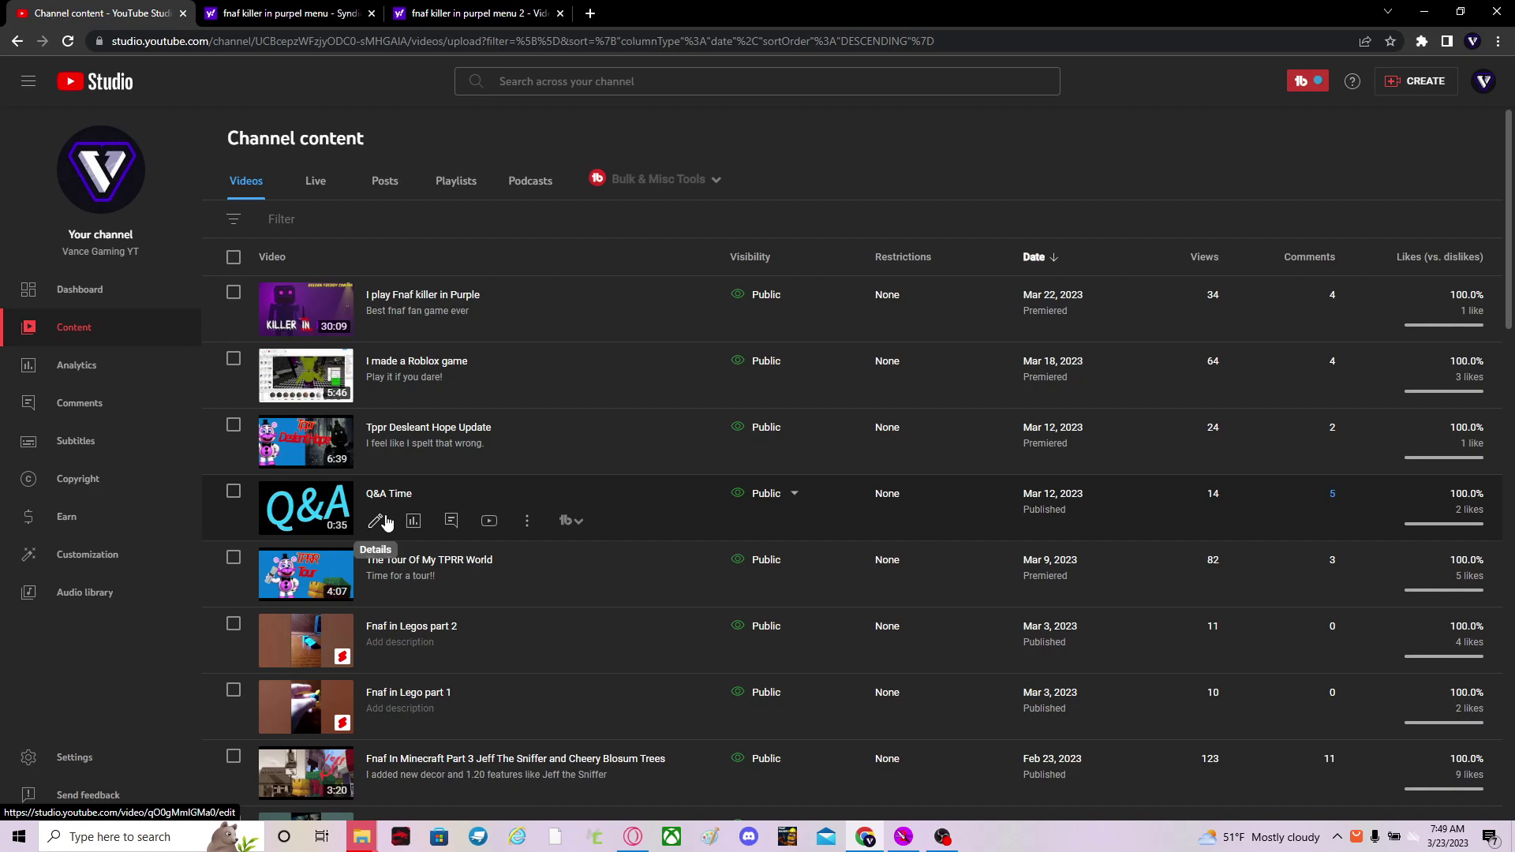
pyautogui.click(530, 525)
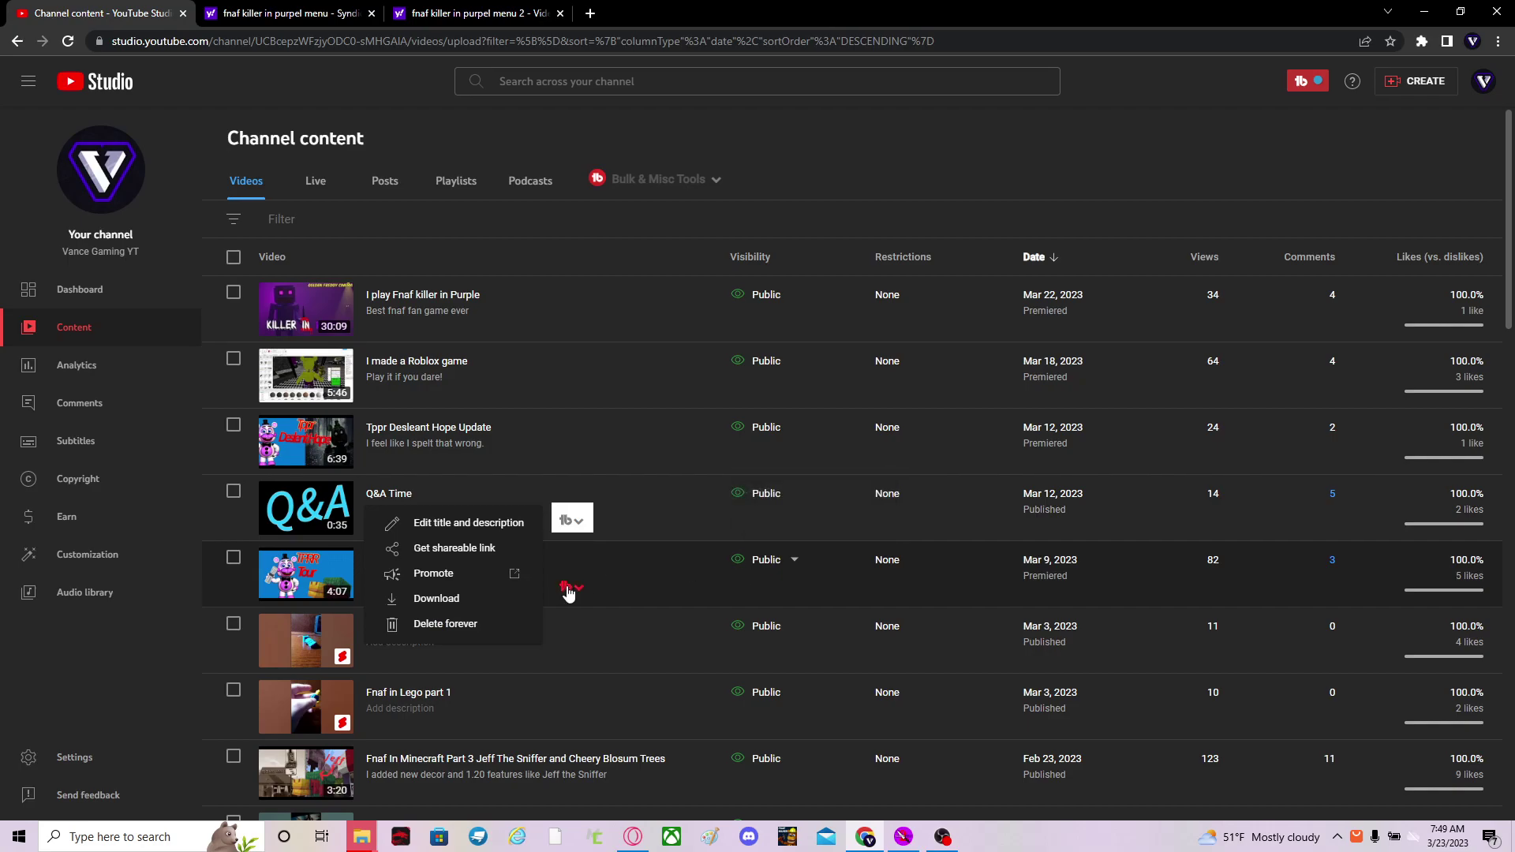
pyautogui.click(368, 491)
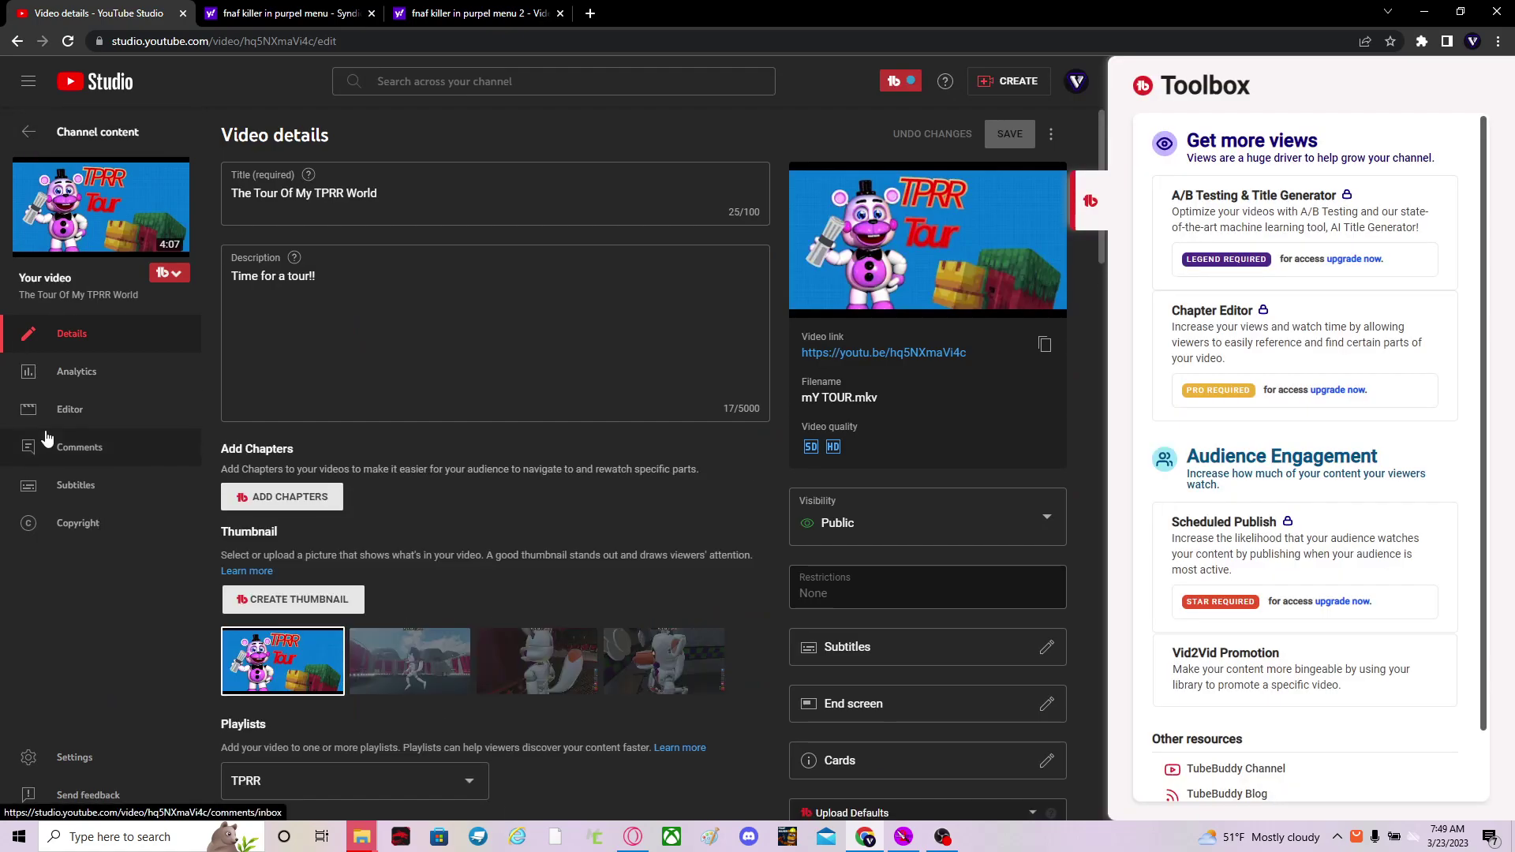
pyautogui.click(35, 444)
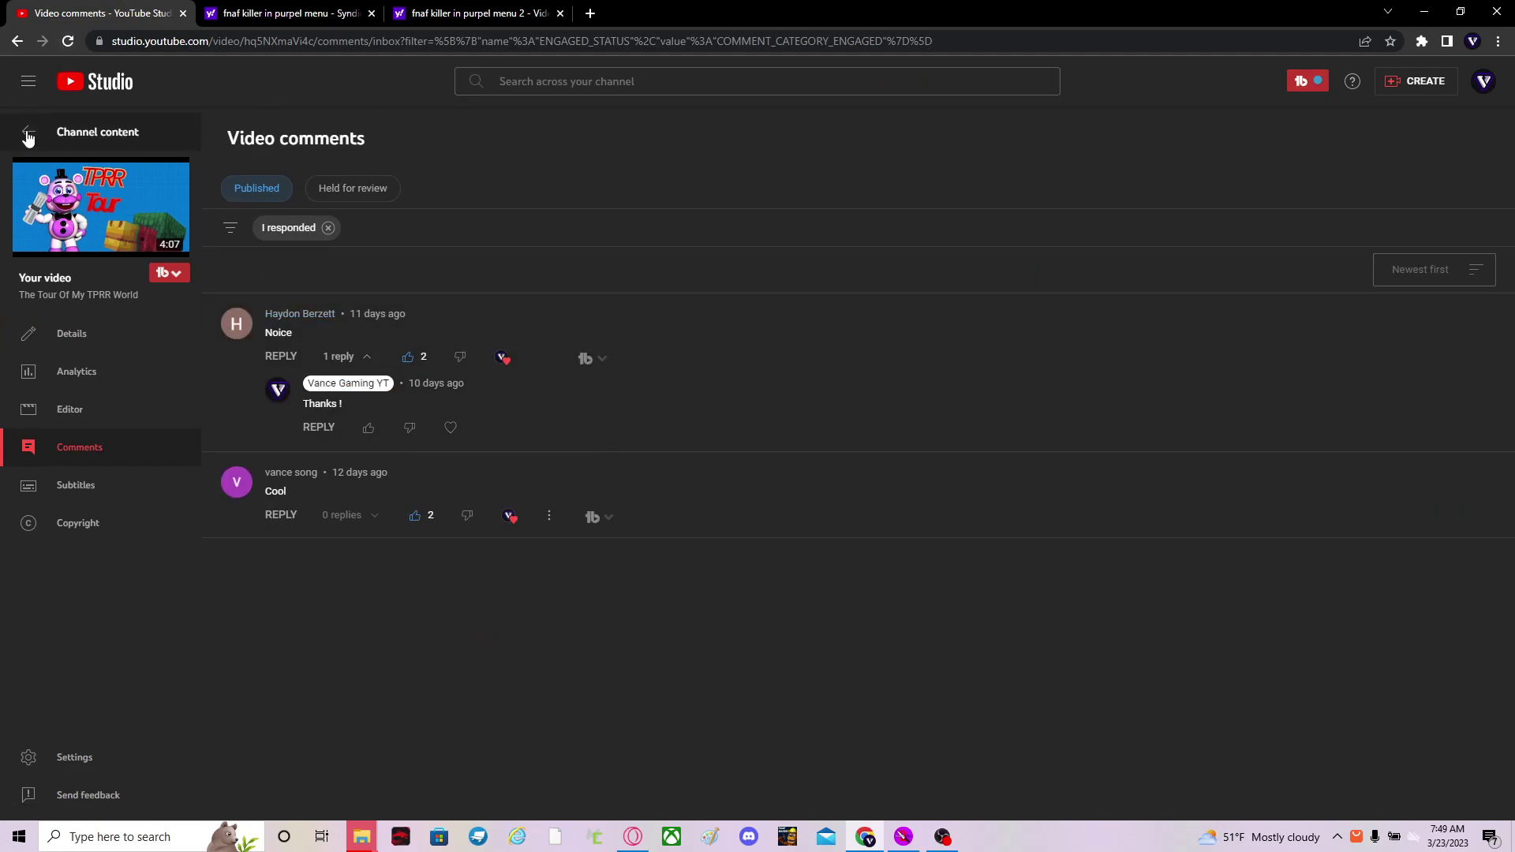
pyautogui.click(79, 132)
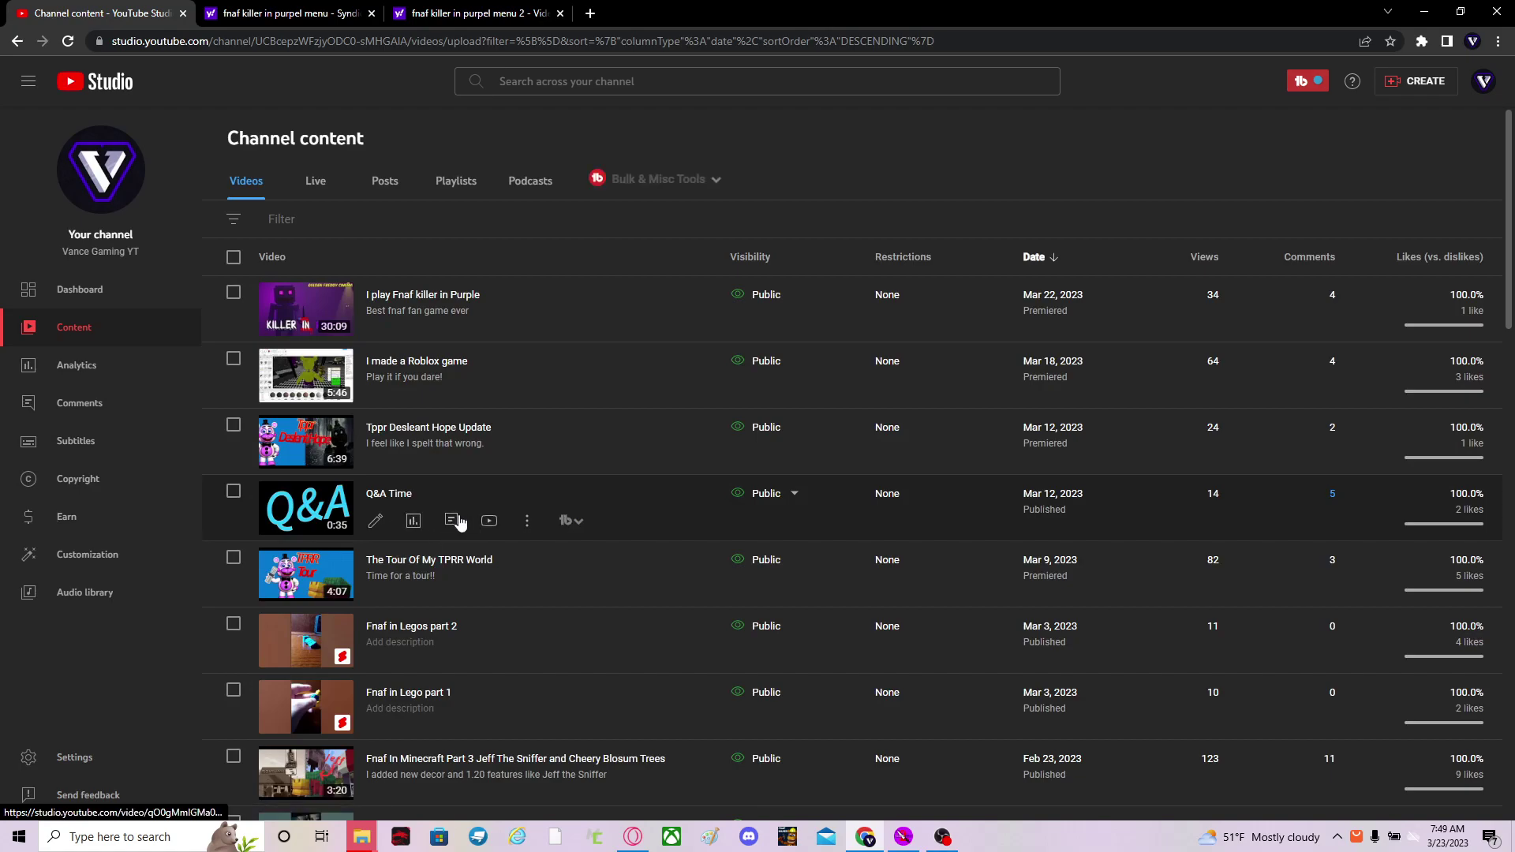
# Step: Open the Q&A Time video's comments and switch the filter from 'I responded' to 'I haven't responded'
pyautogui.click(451, 522)
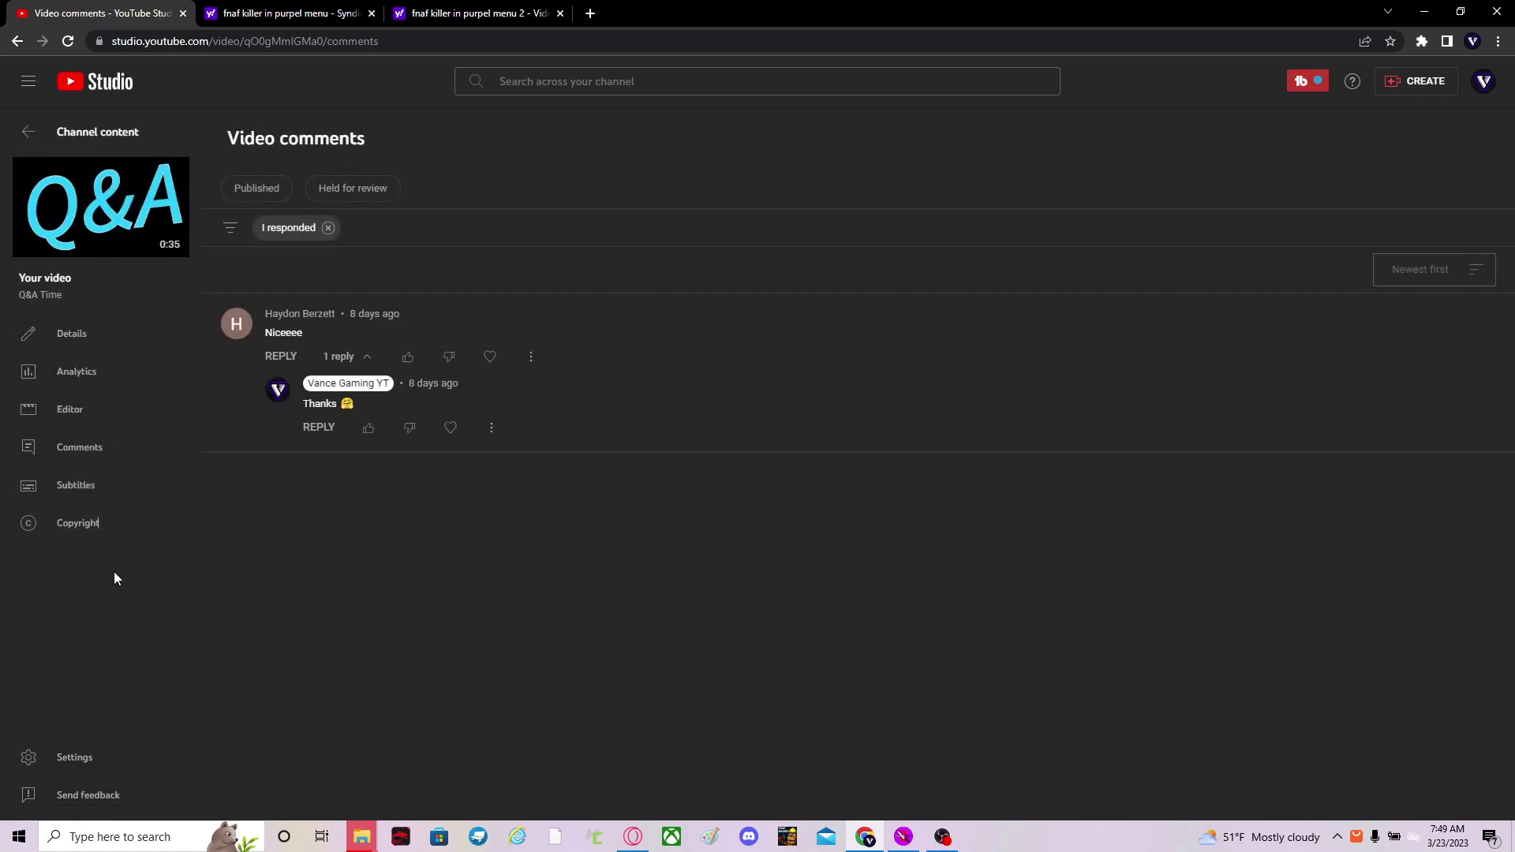
pyautogui.click(304, 228)
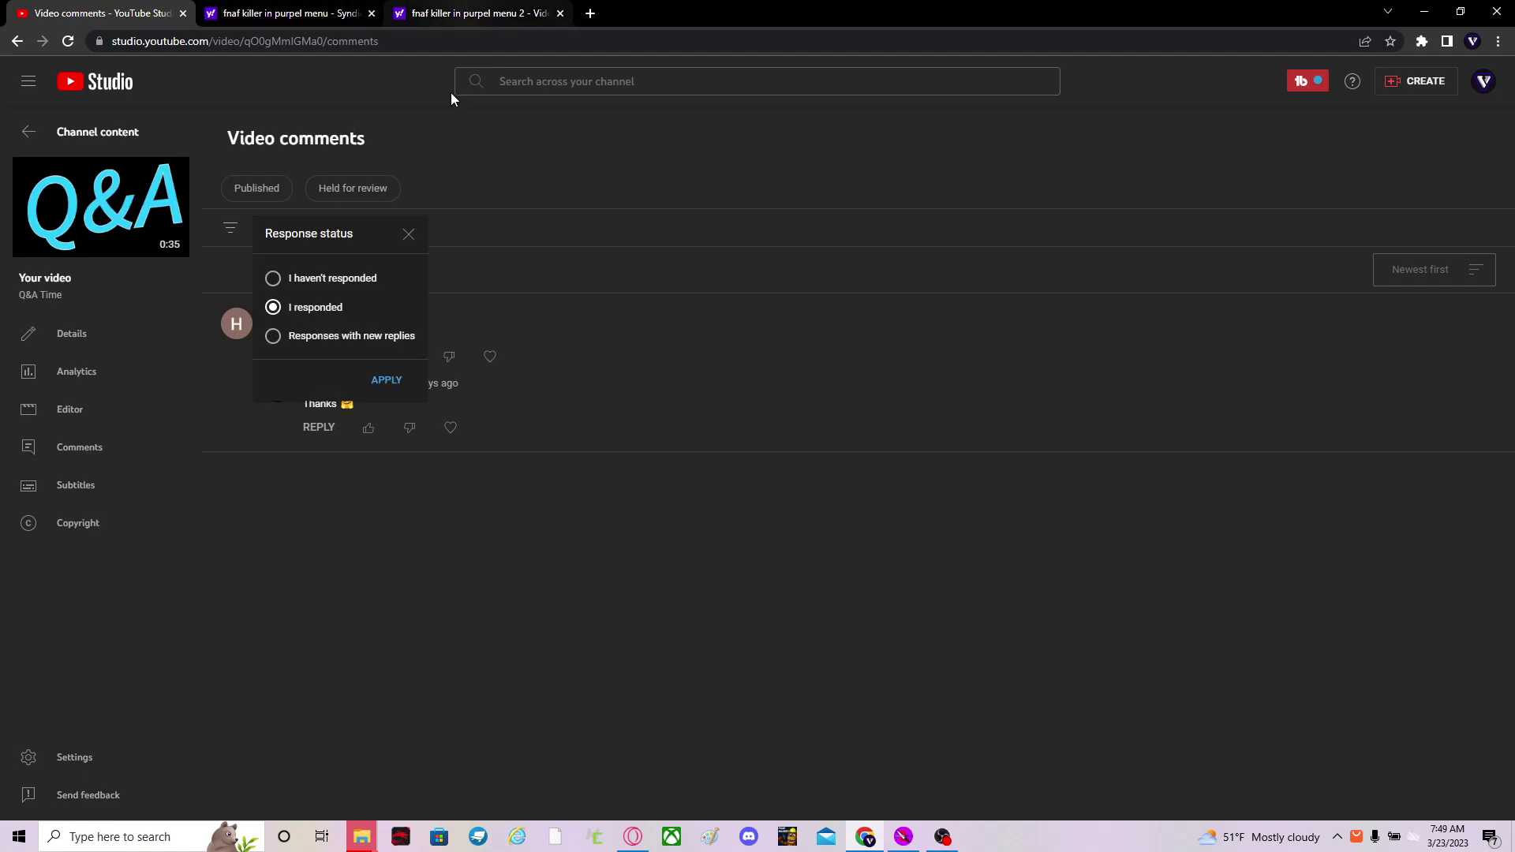
pyautogui.click(272, 280)
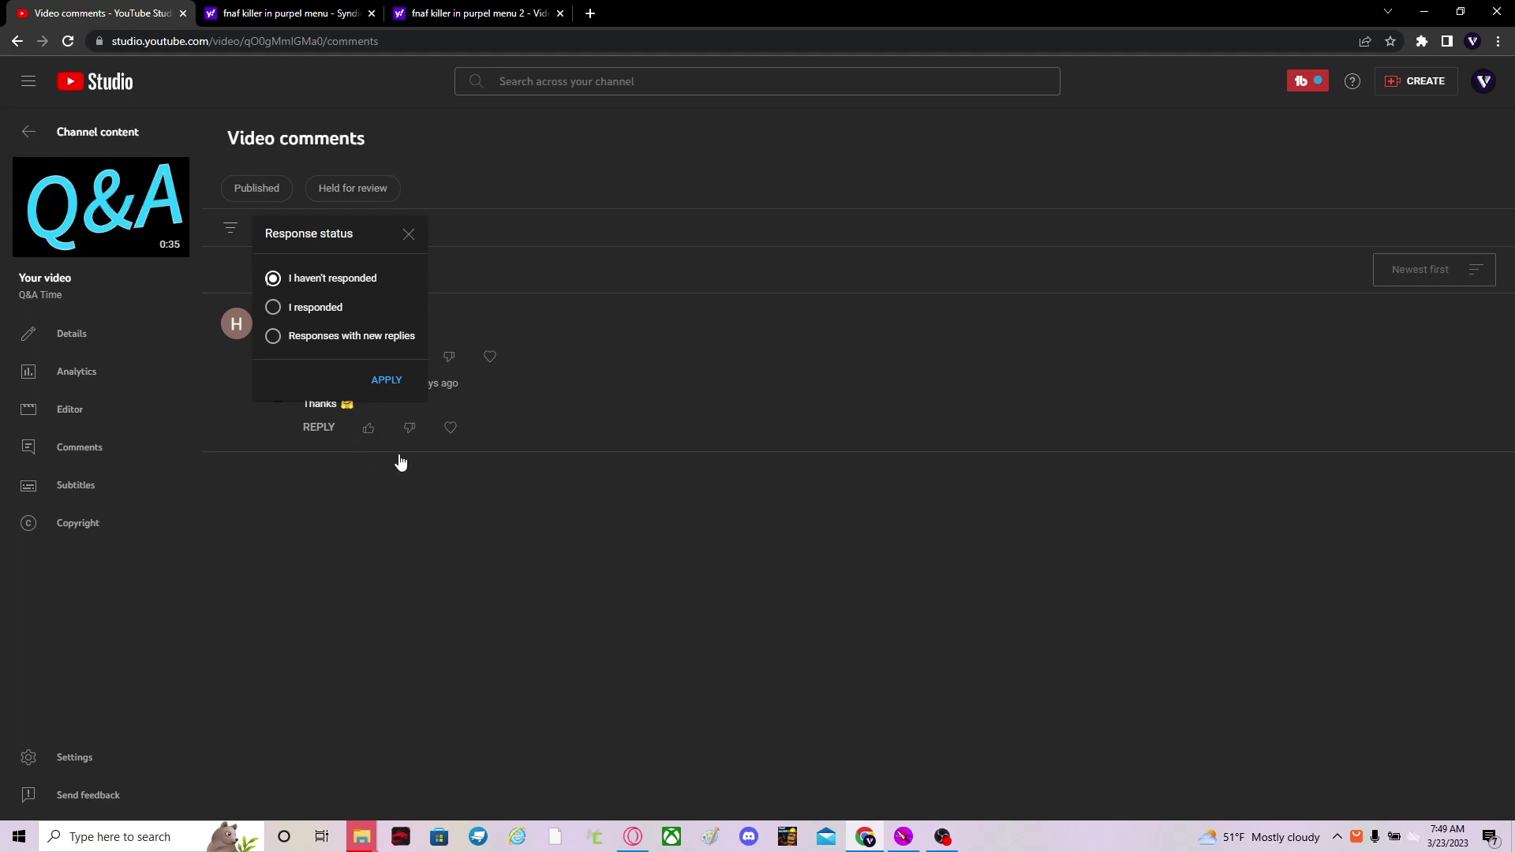
pyautogui.click(386, 379)
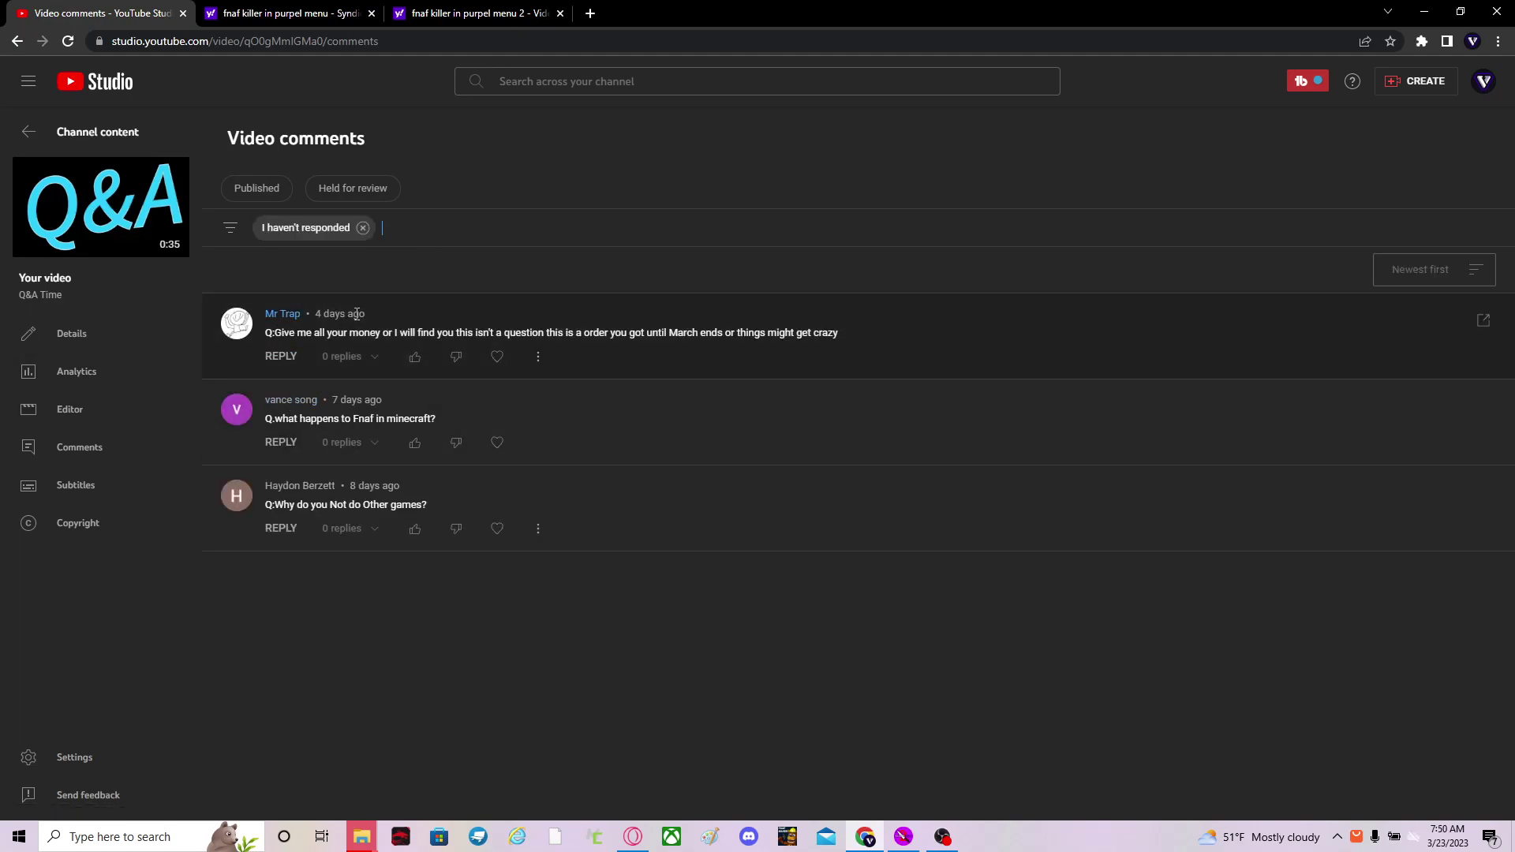
# Step: Read the first unanswered Q&A Time question, then return to the Channel content list
pyautogui.moveTo(266, 332); pyautogui.dragTo(866, 340)
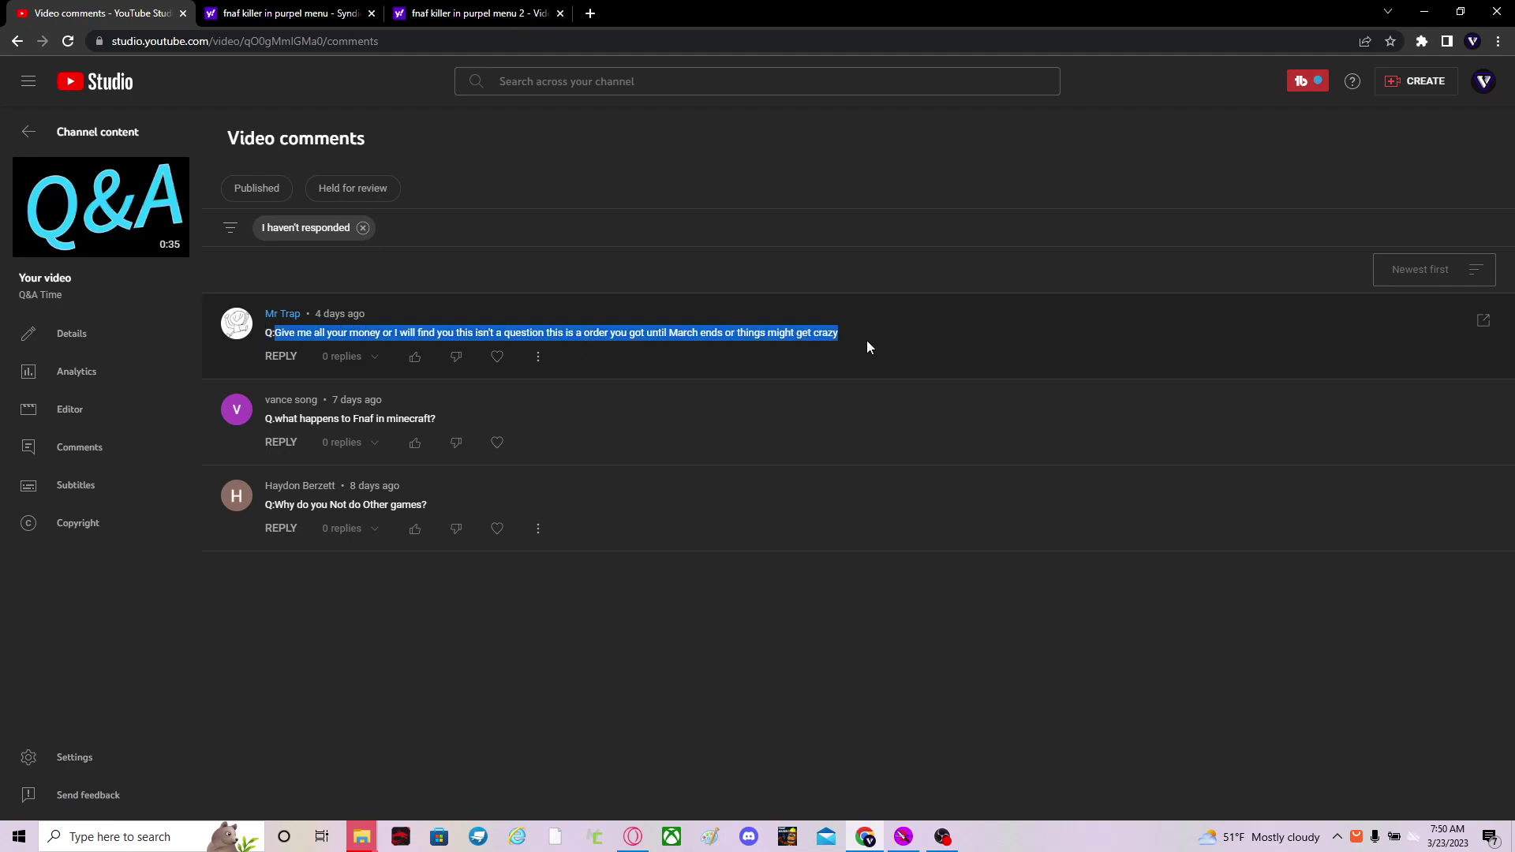
pyautogui.click(854, 328)
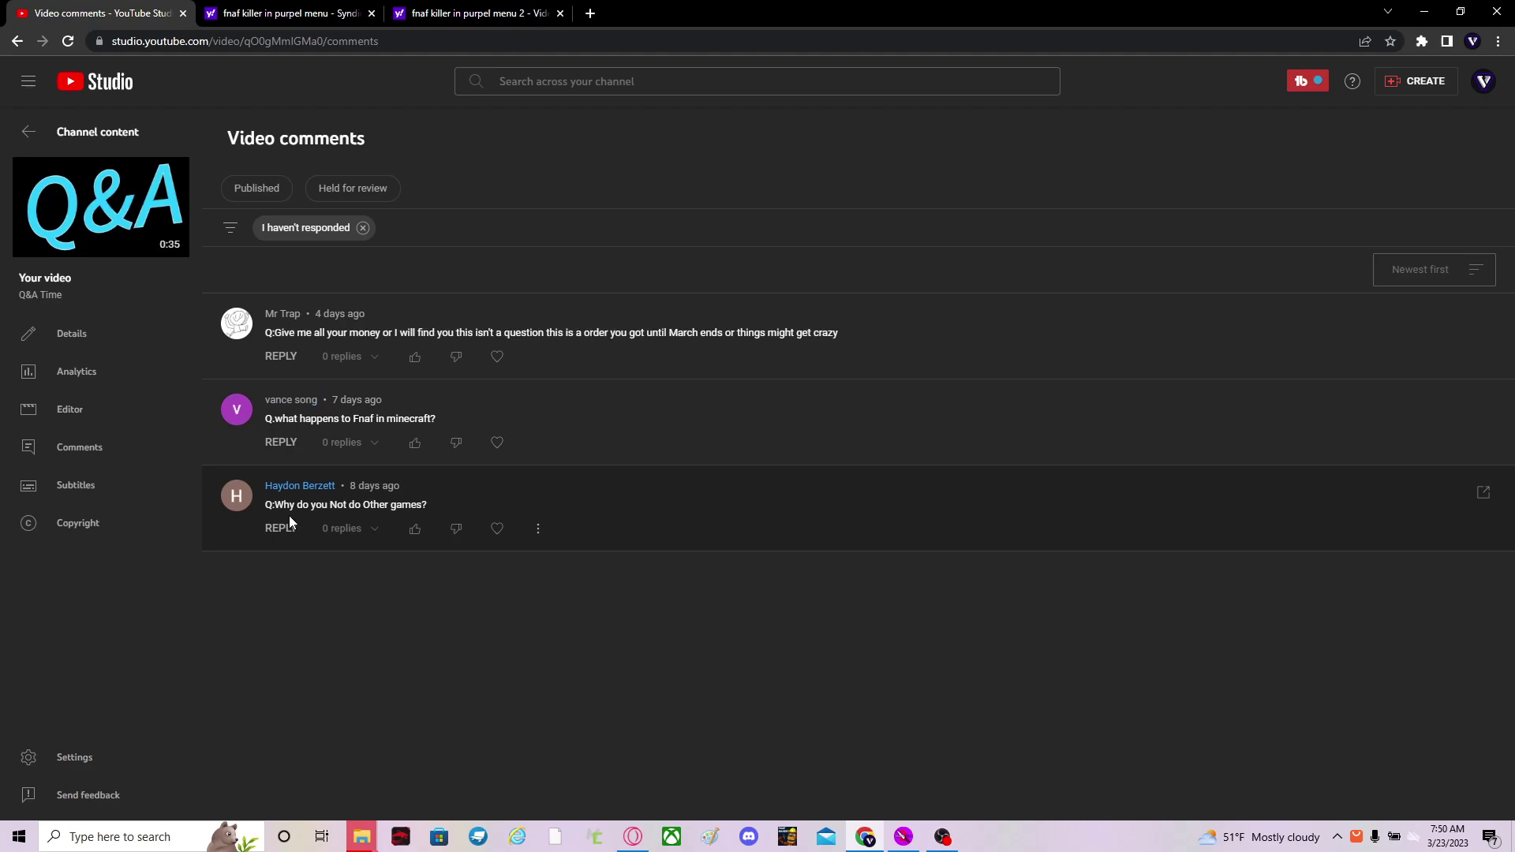
pyautogui.click(942, 836)
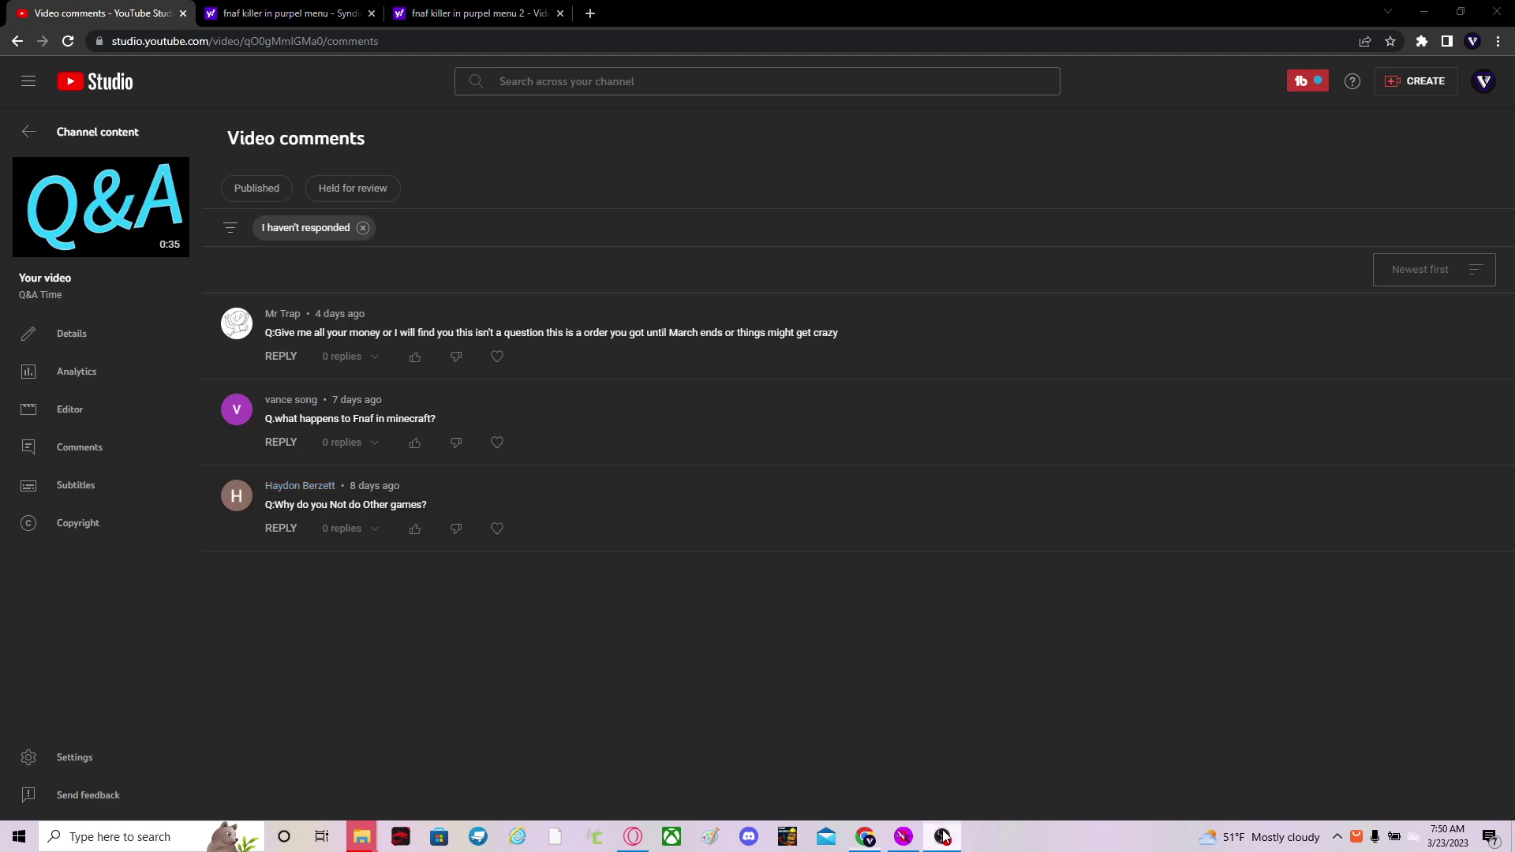
pyautogui.click(852, 835)
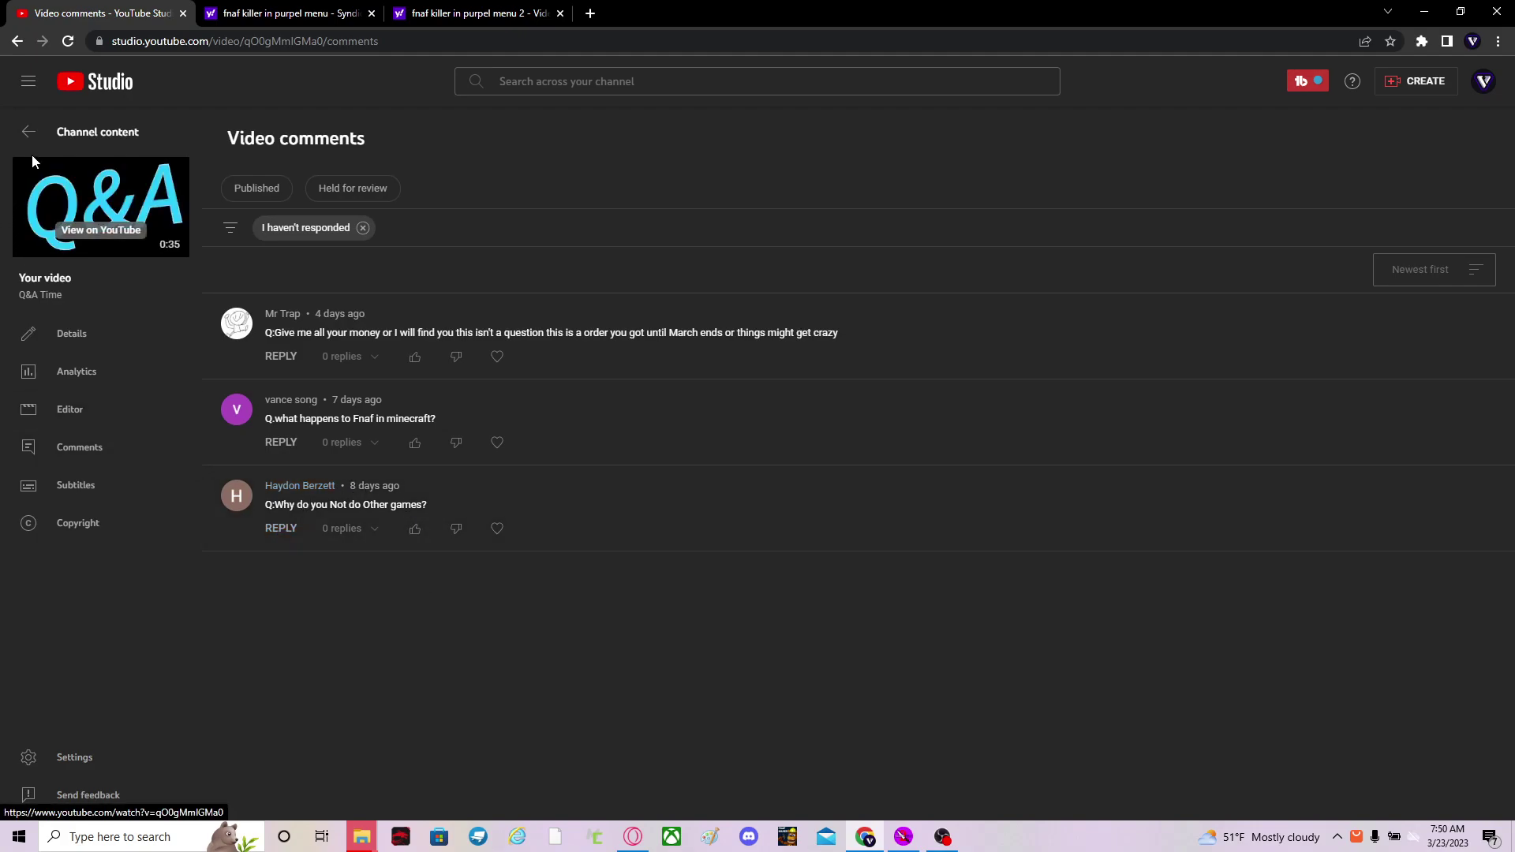
pyautogui.click(18, 136)
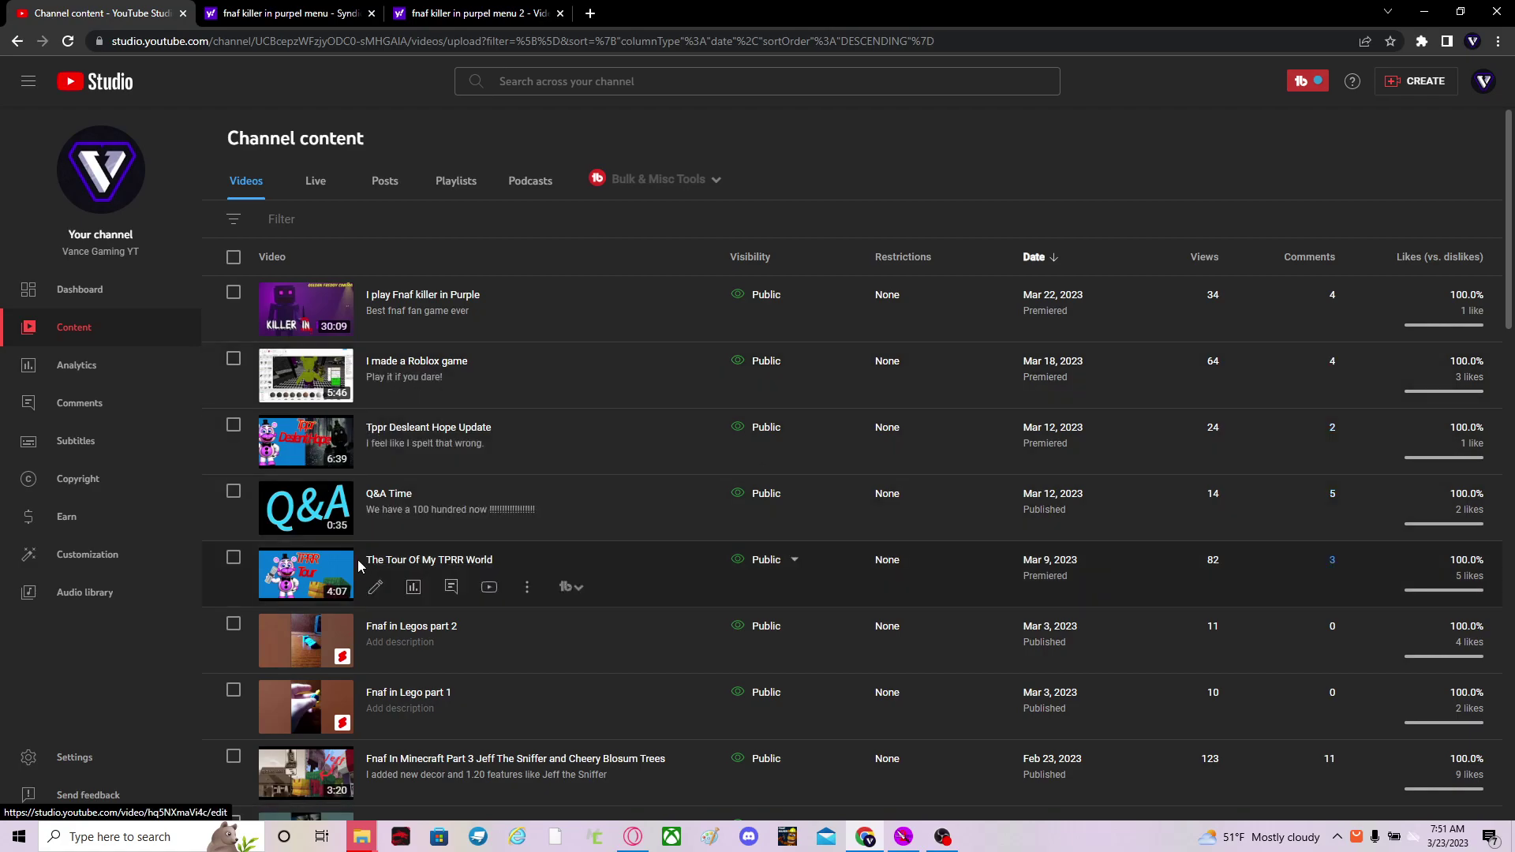
pyautogui.scroll(-5, 418, 726)
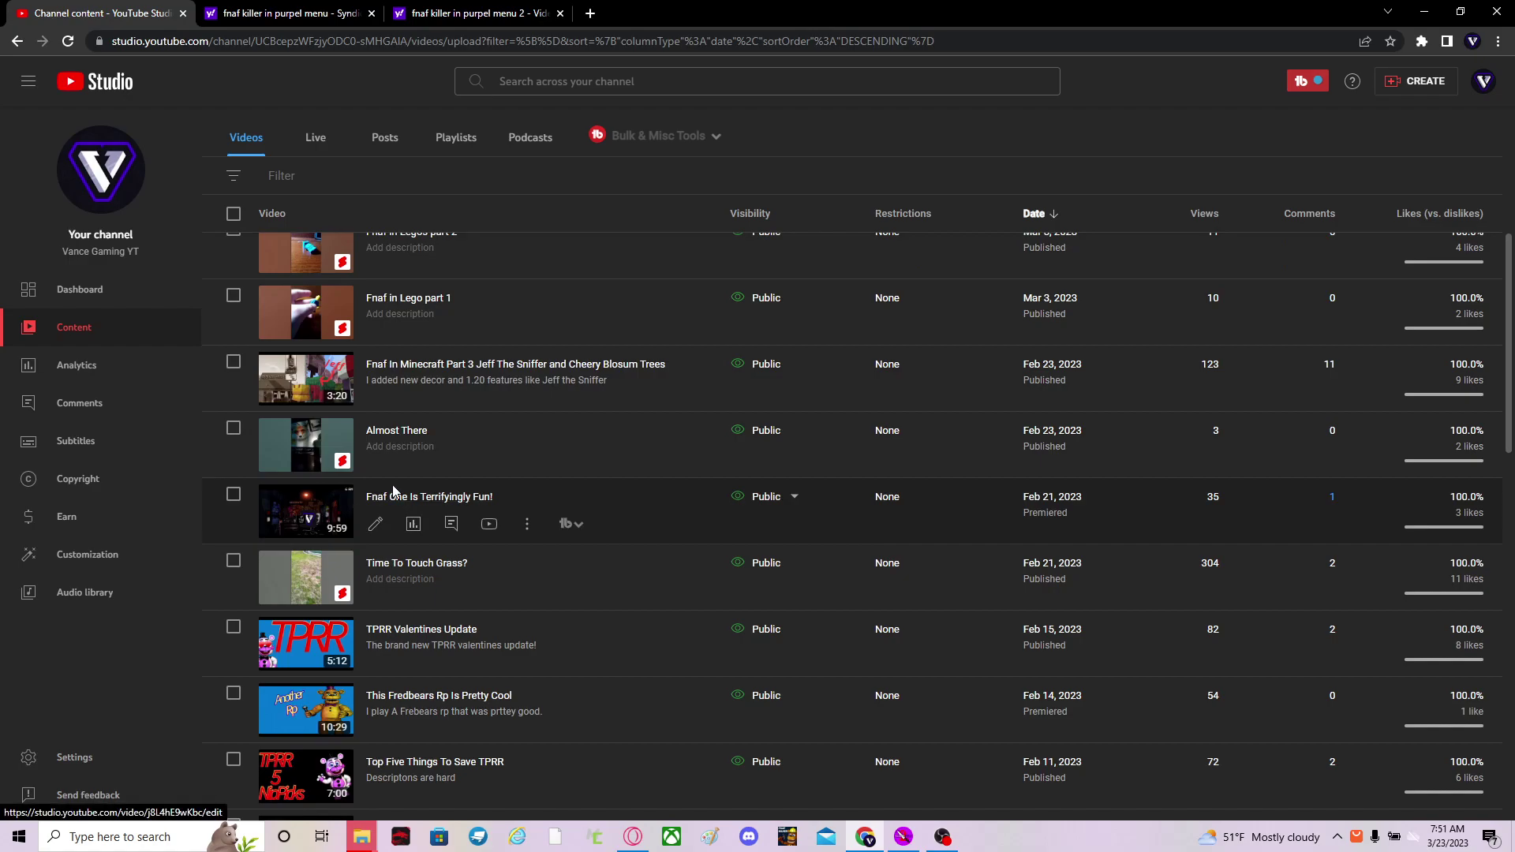
pyautogui.scroll(-3, 409, 529)
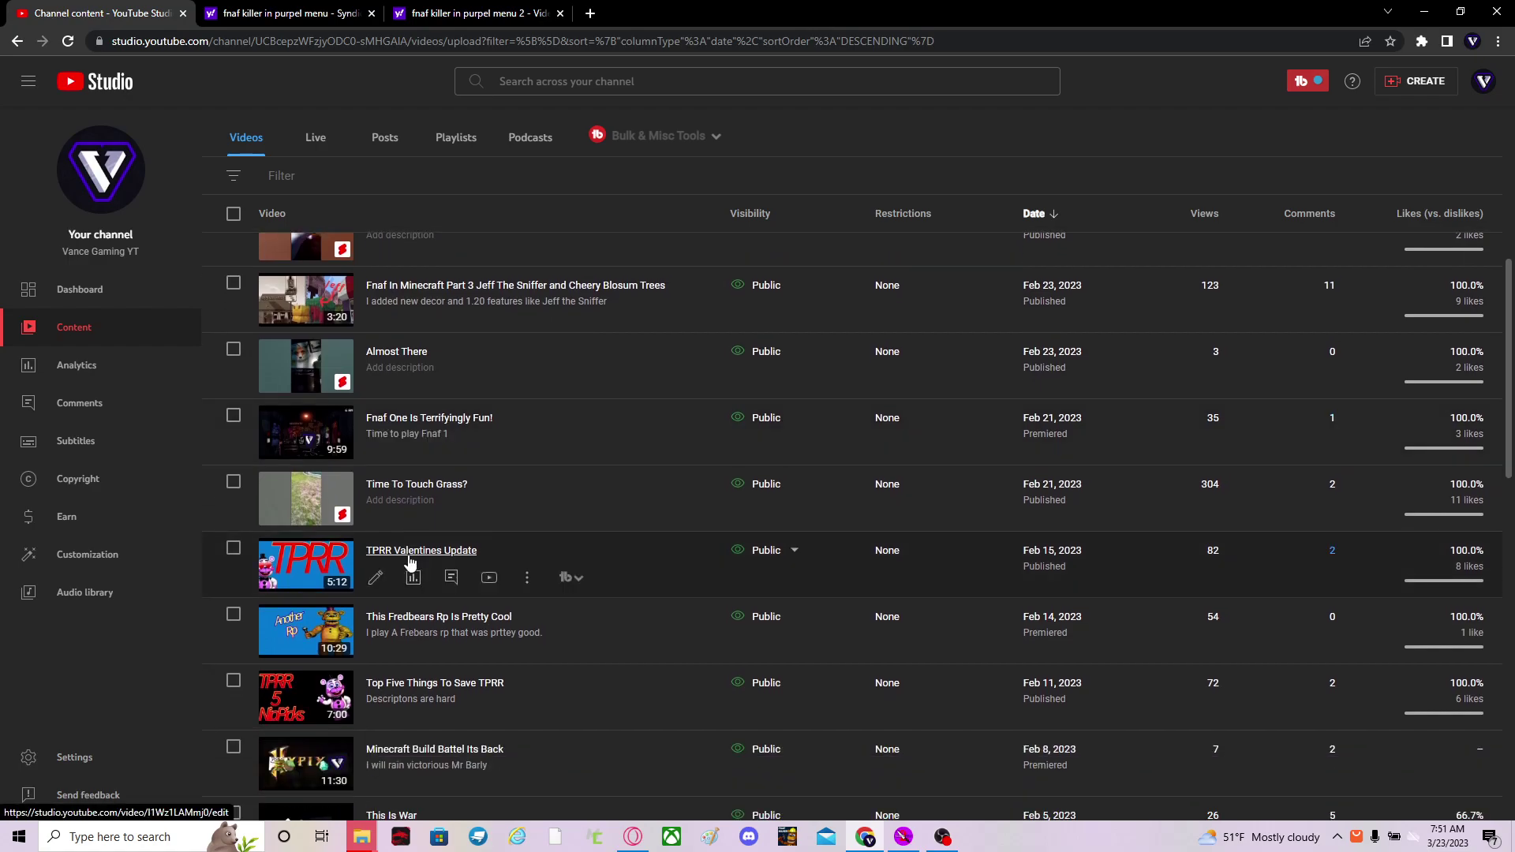
pyautogui.scroll(-5, 409, 563)
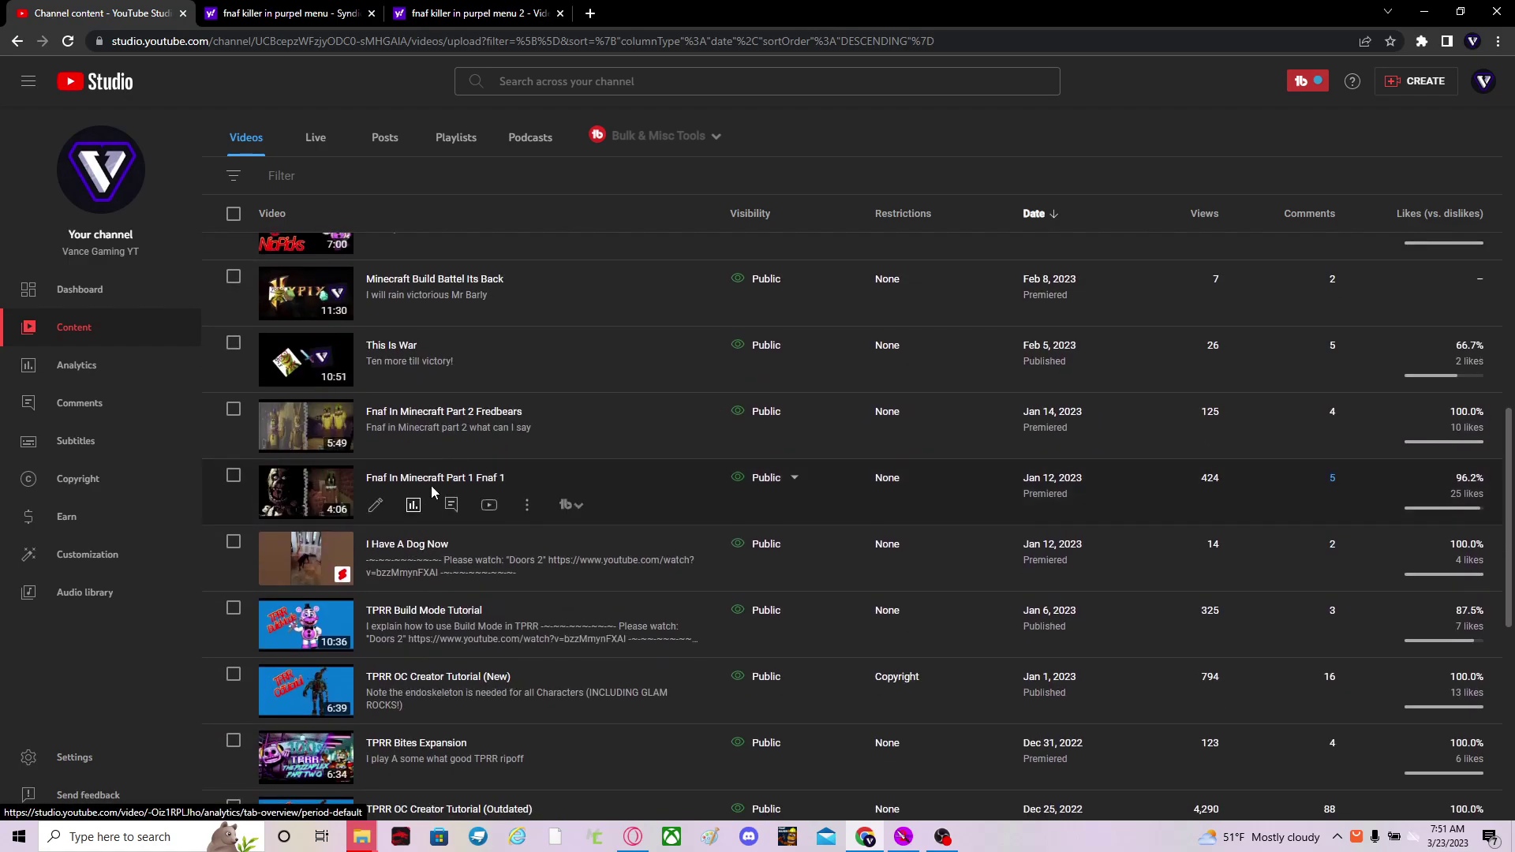
pyautogui.scroll(3, 430, 485)
pyautogui.scroll(-8, 379, 449)
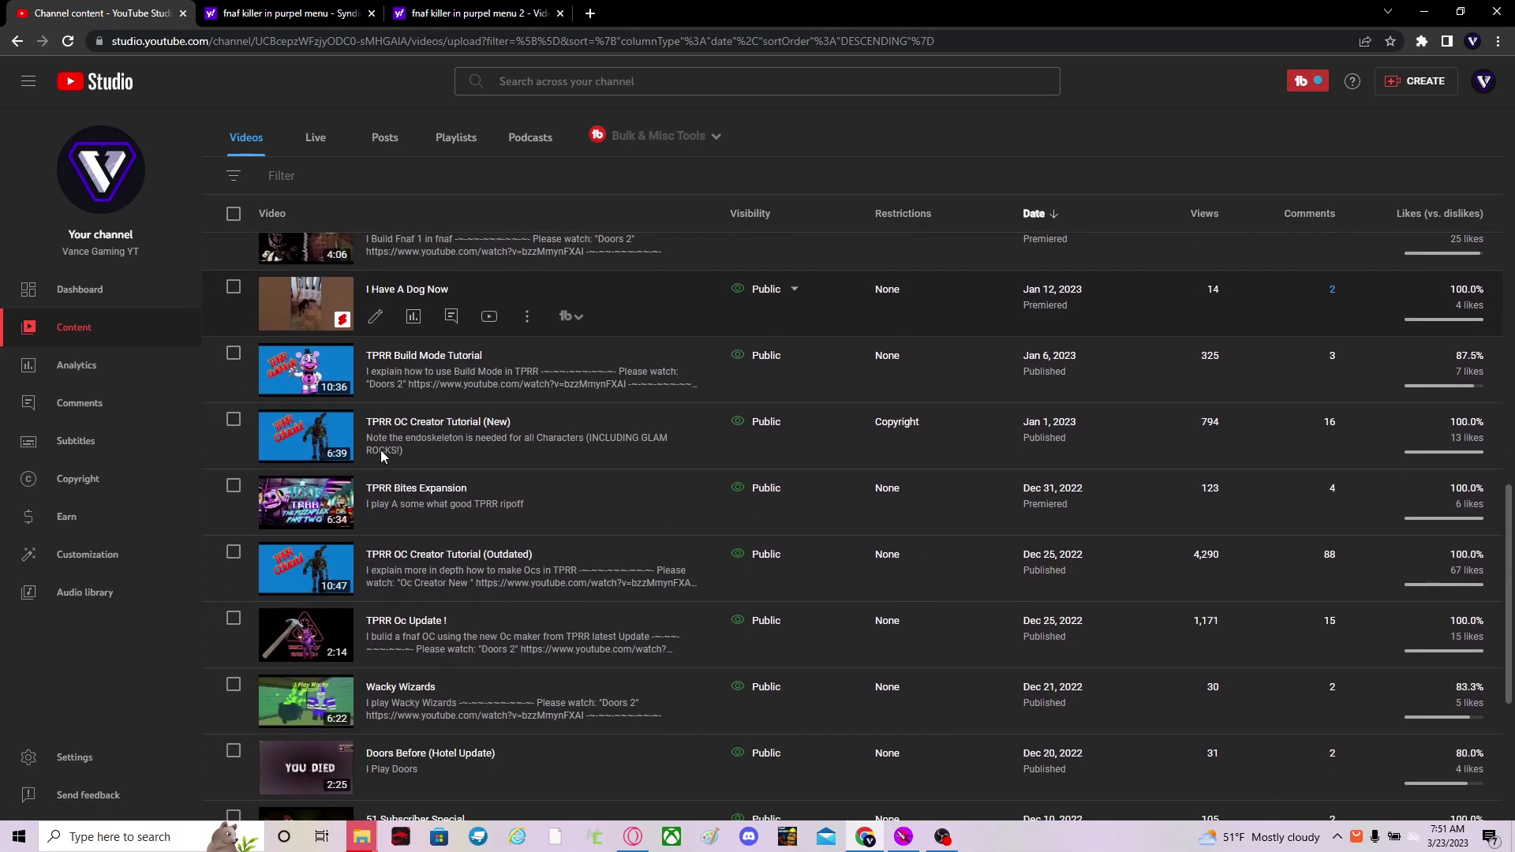
pyautogui.scroll(-2, 381, 467)
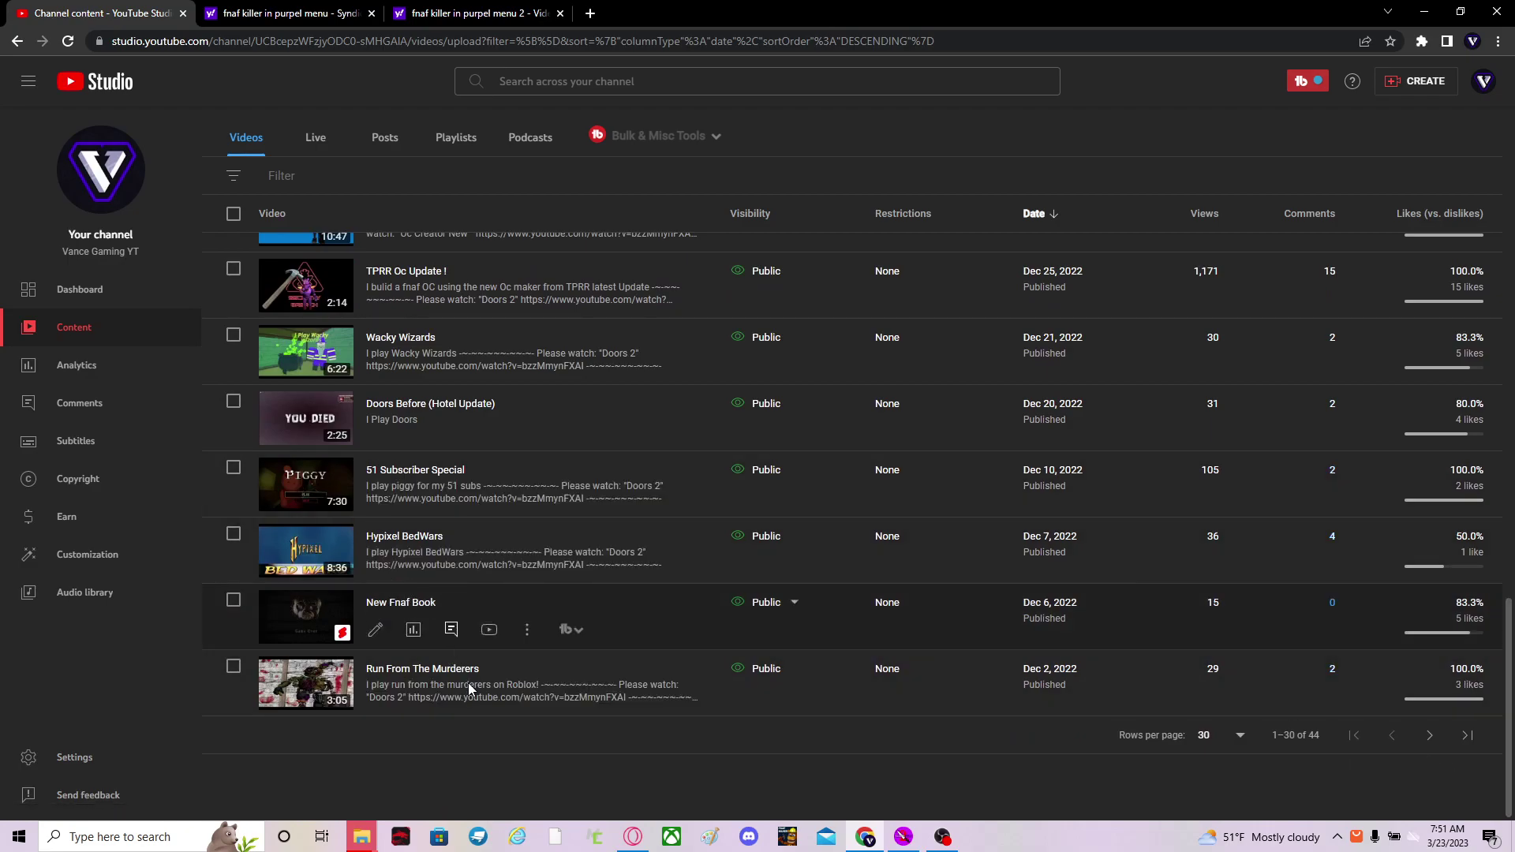
pyautogui.scroll(10, 415, 648)
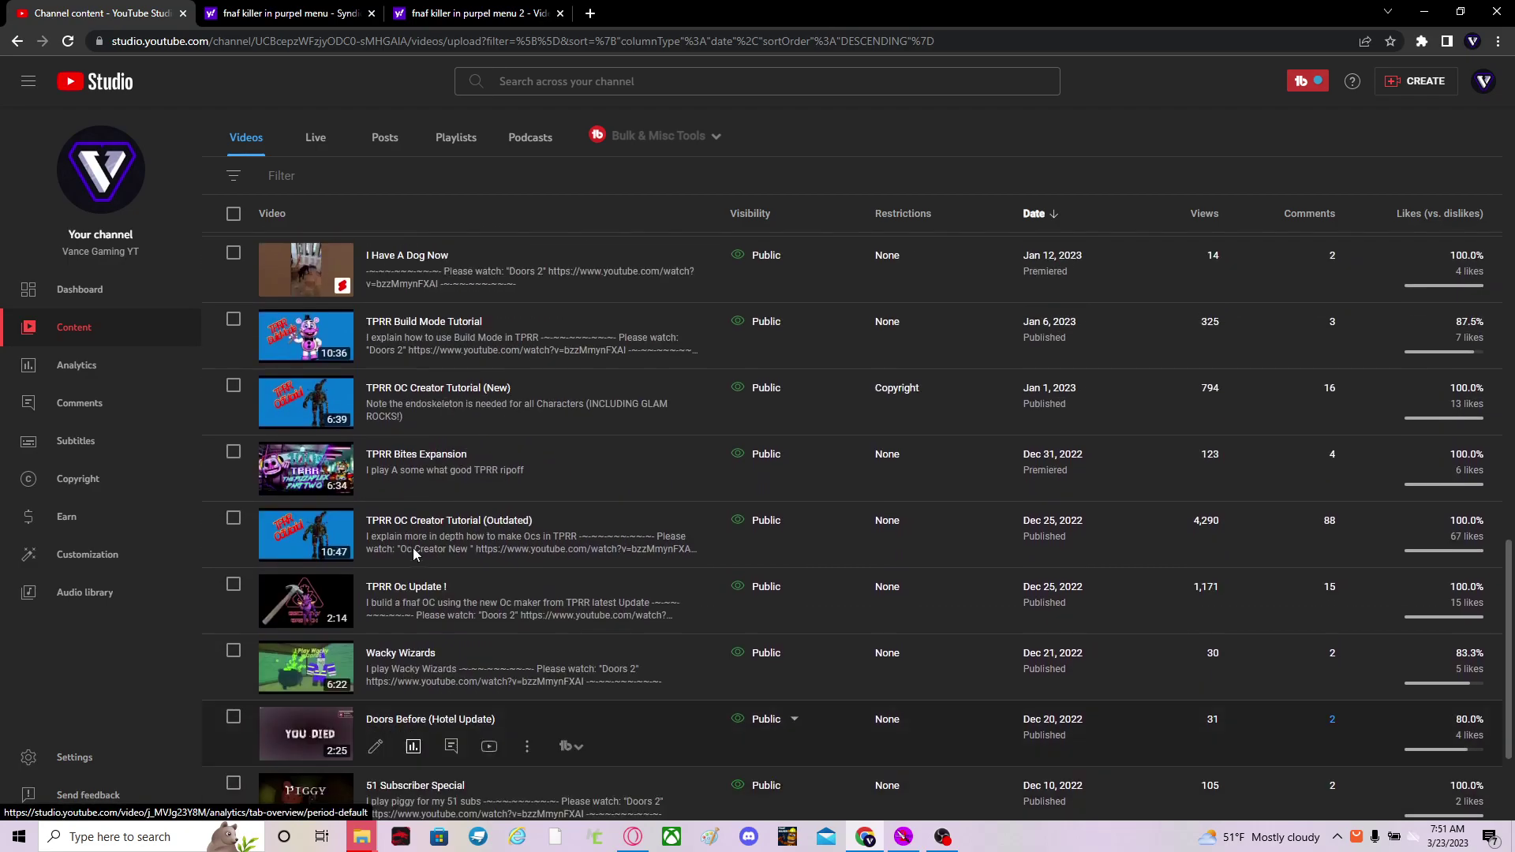
pyautogui.scroll(6, 514, 203)
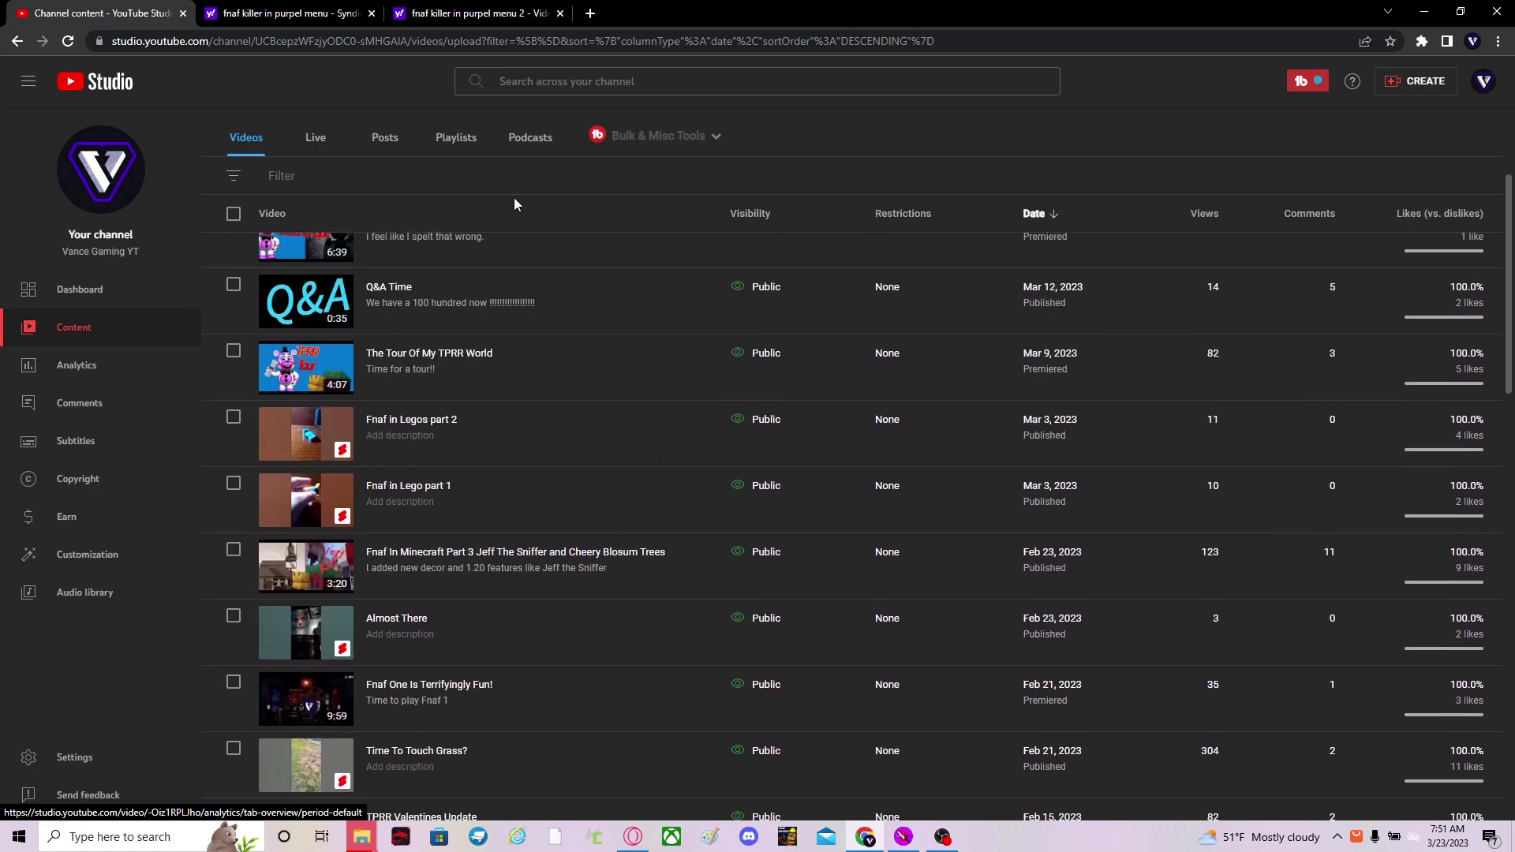
pyautogui.scroll(3, 671, 324)
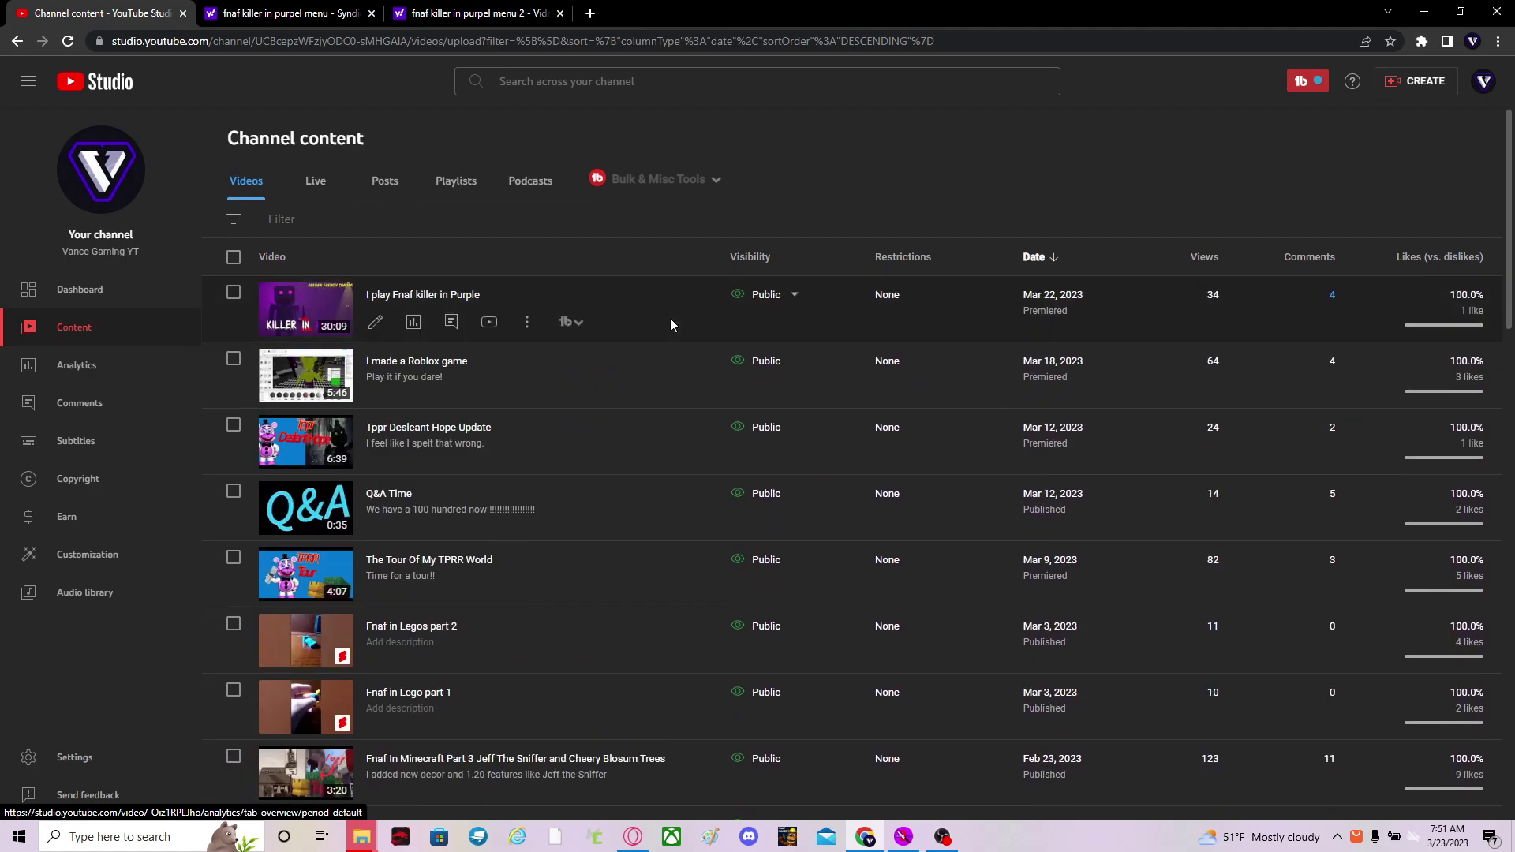
pyautogui.click(942, 837)
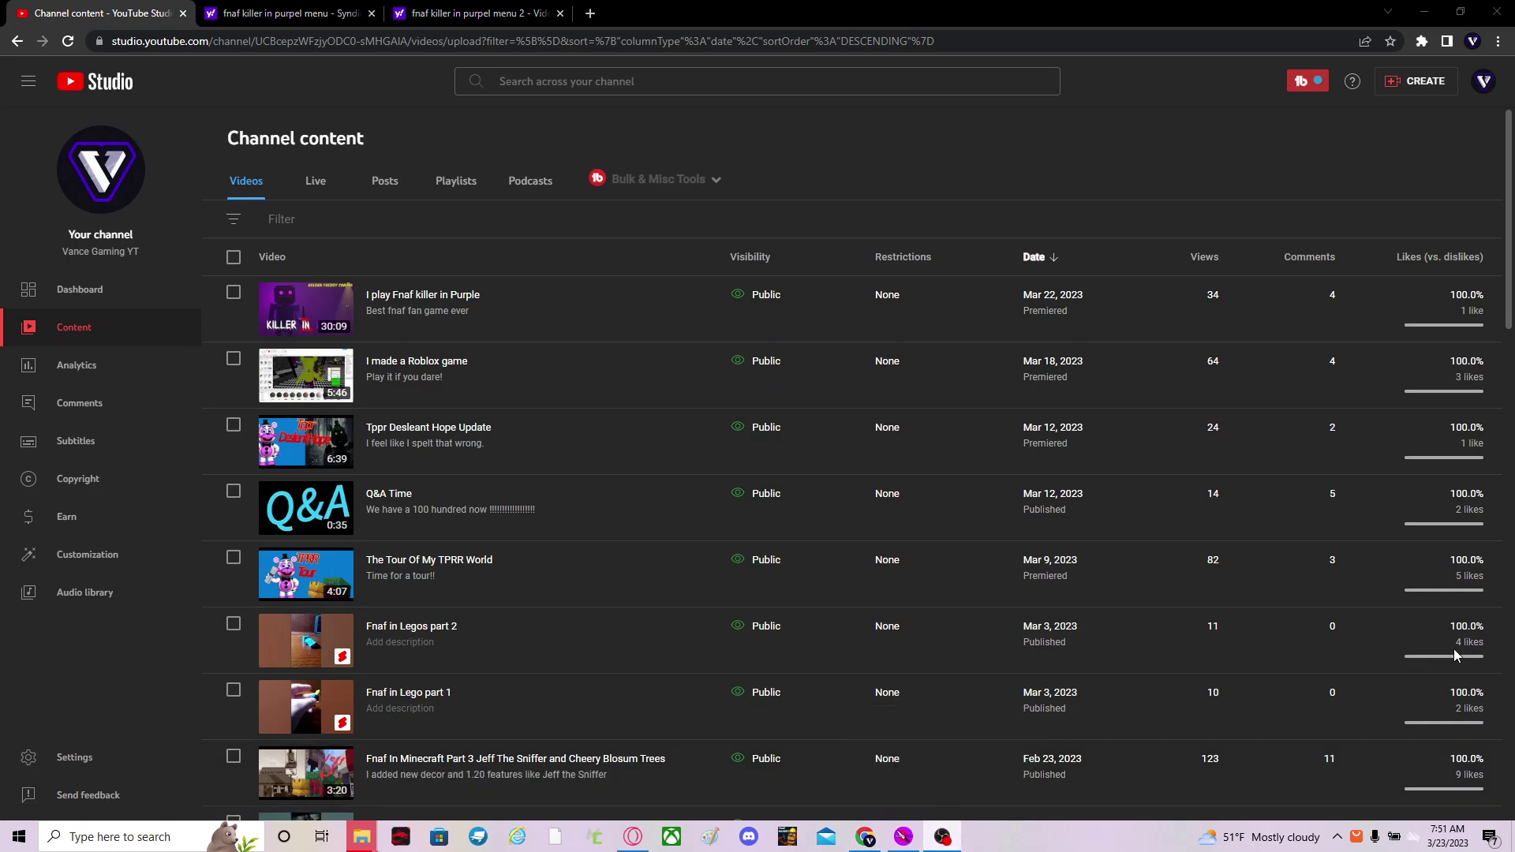